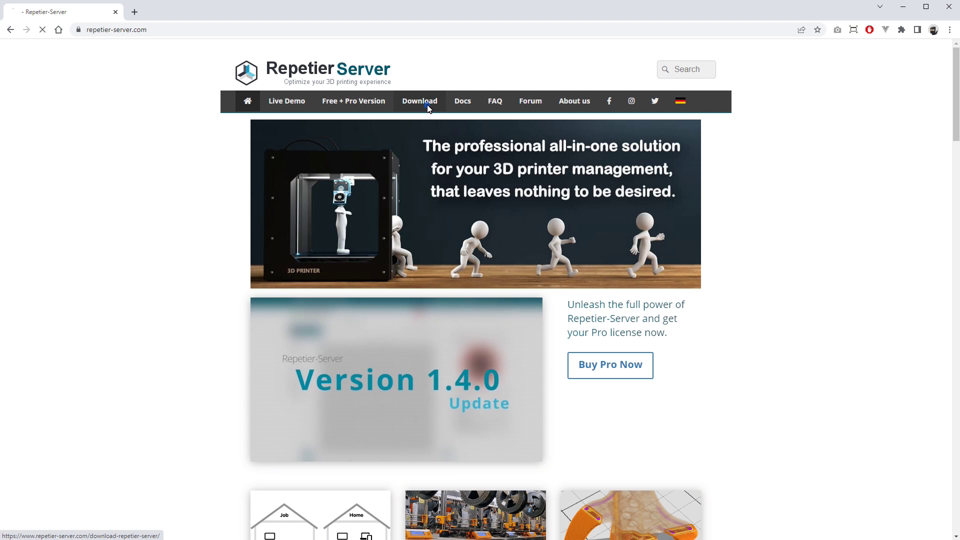
Download the Repetier-Server 1.4.2 Raspberry Pi image V33 (Bullseye) zip into Downloads.
click(426, 103)
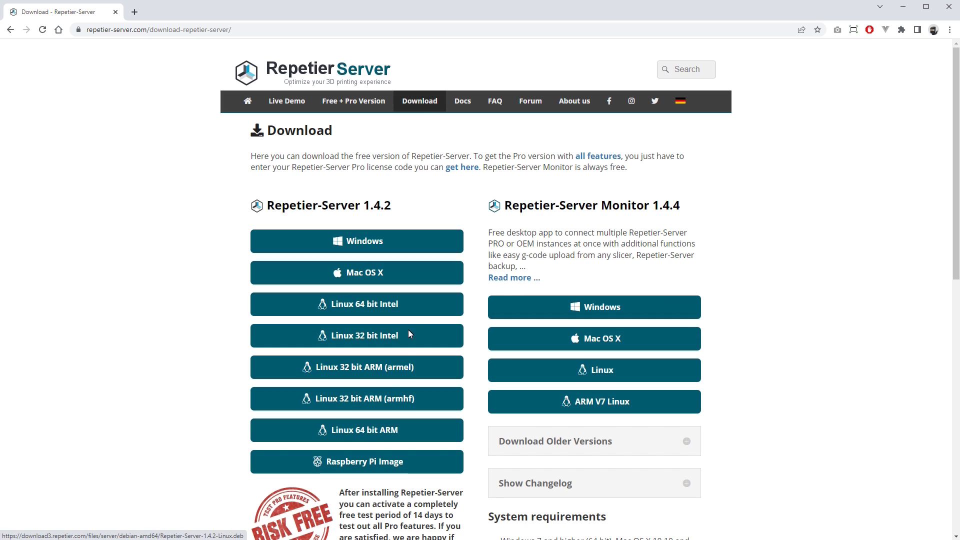
click(364, 465)
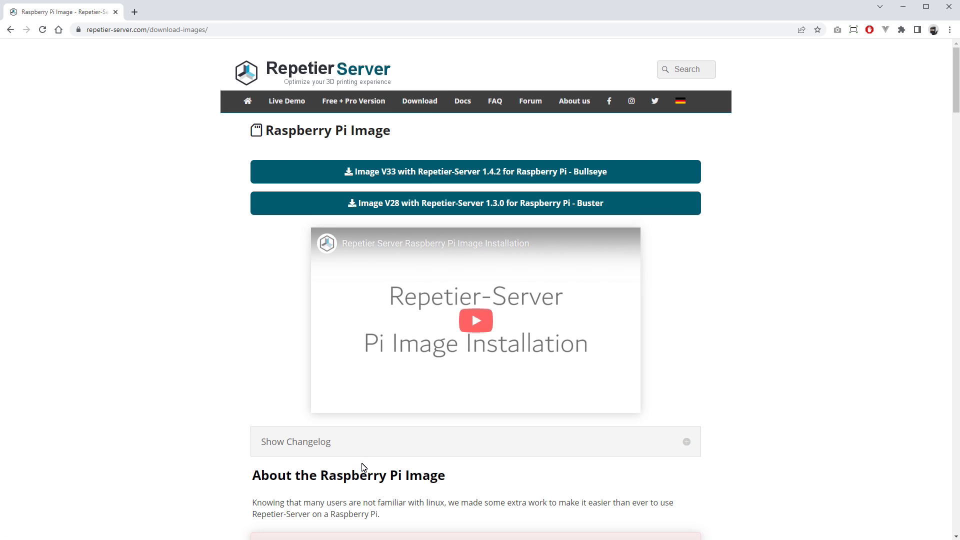
click(408, 173)
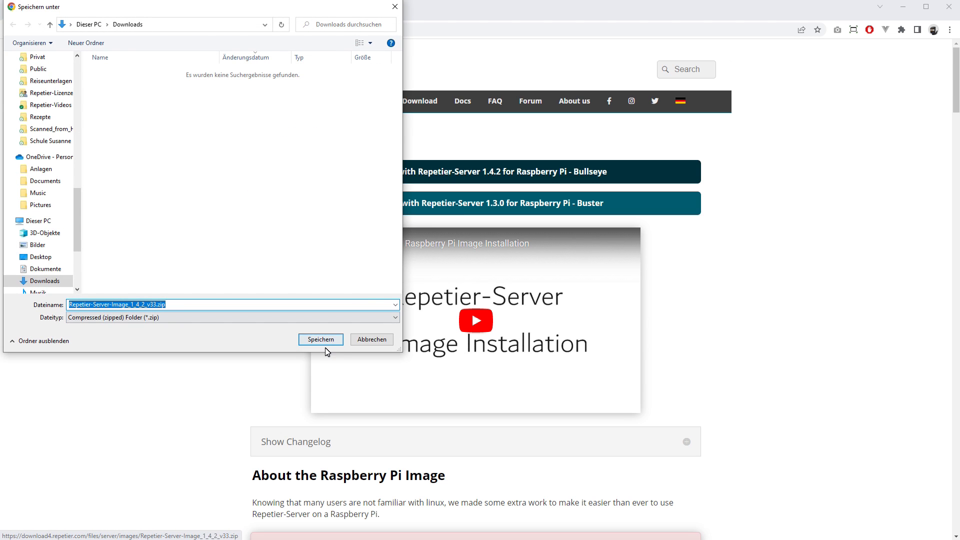
click(326, 344)
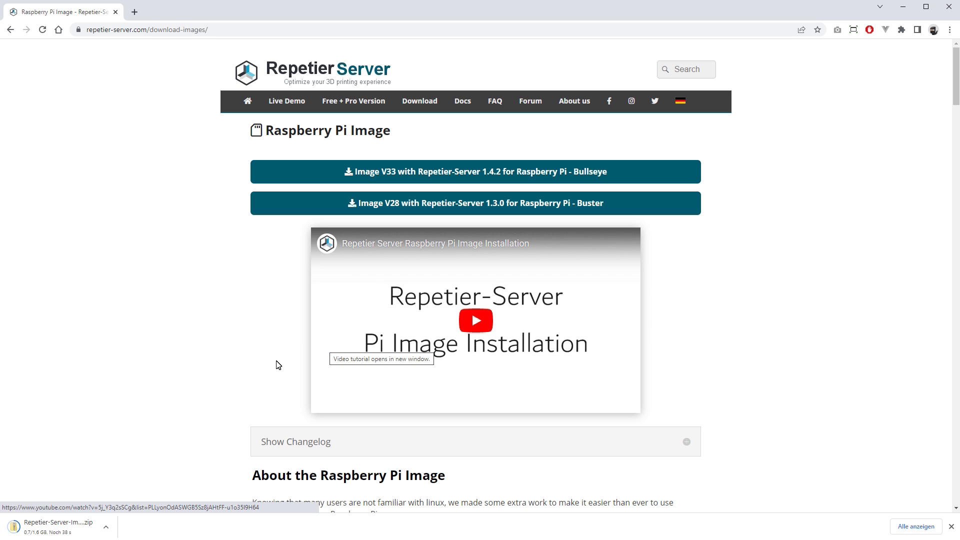
Scroll to the Installing the Image instructions and follow the balenaEtcher link.
scroll(256, 369, down, 5)
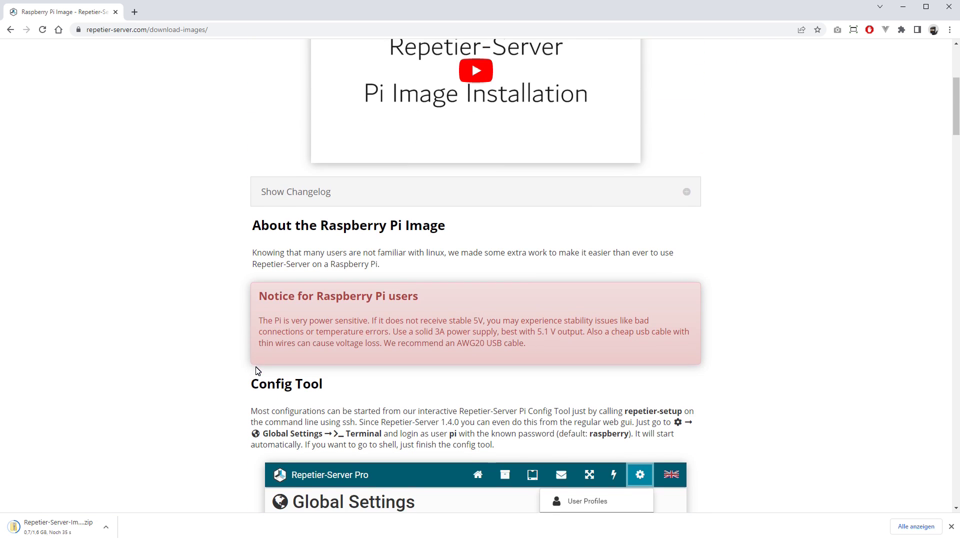
scroll(256, 370, down, 10)
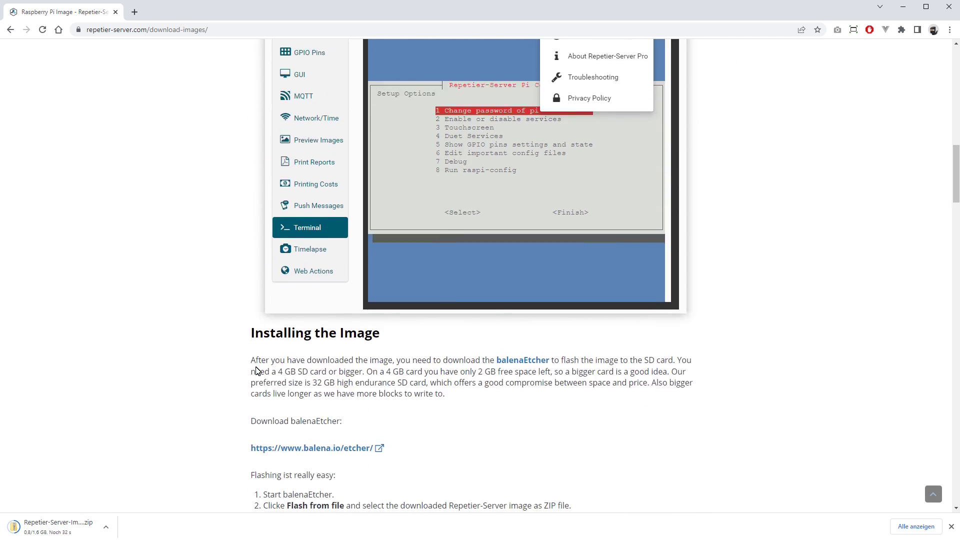
scroll(256, 370, down, 2)
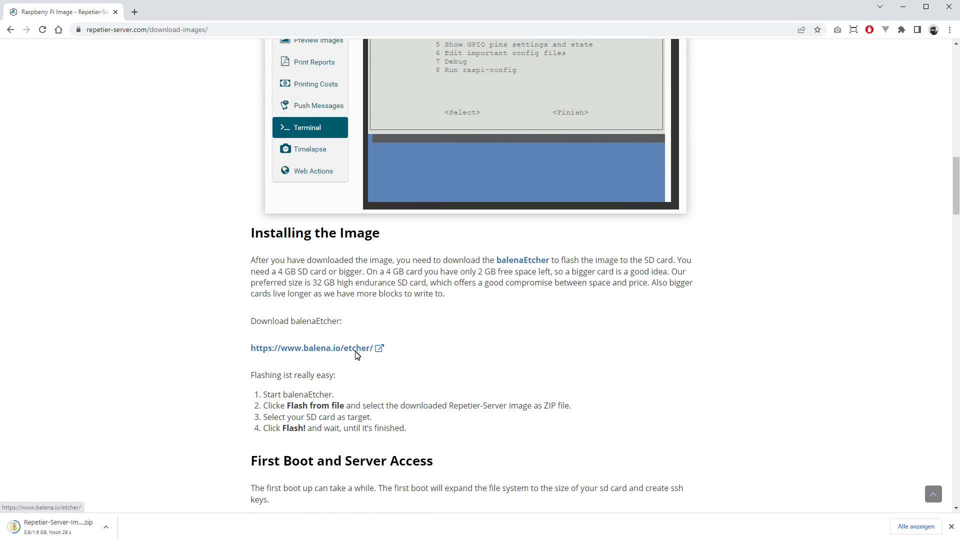
click(354, 350)
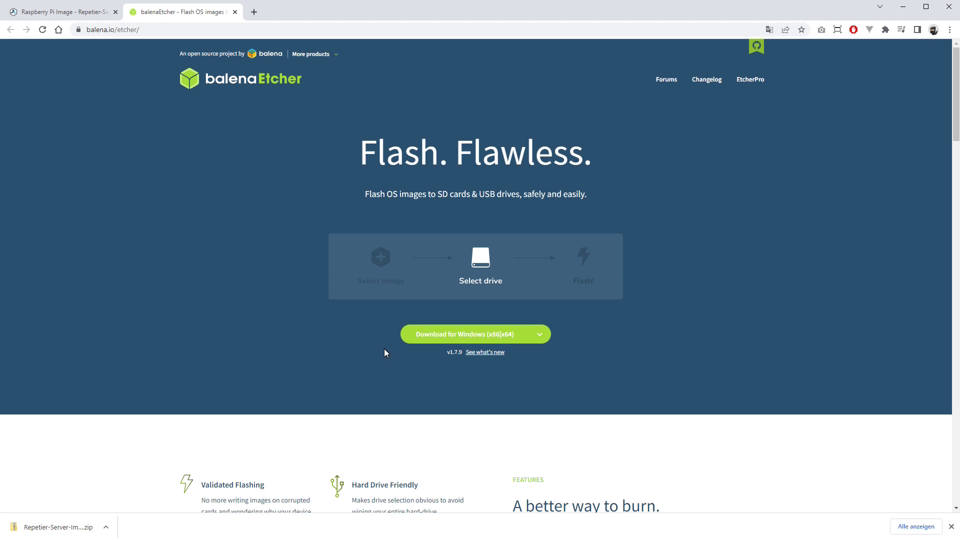
Download the balenaEtcher 1.7.9 Windows installer, run it and accept the licence.
click(537, 337)
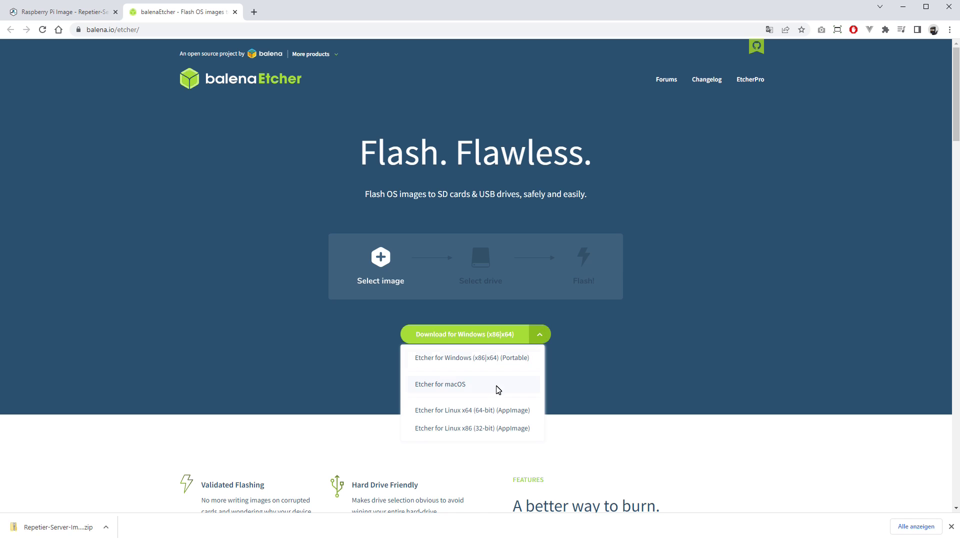
click(493, 334)
click(322, 340)
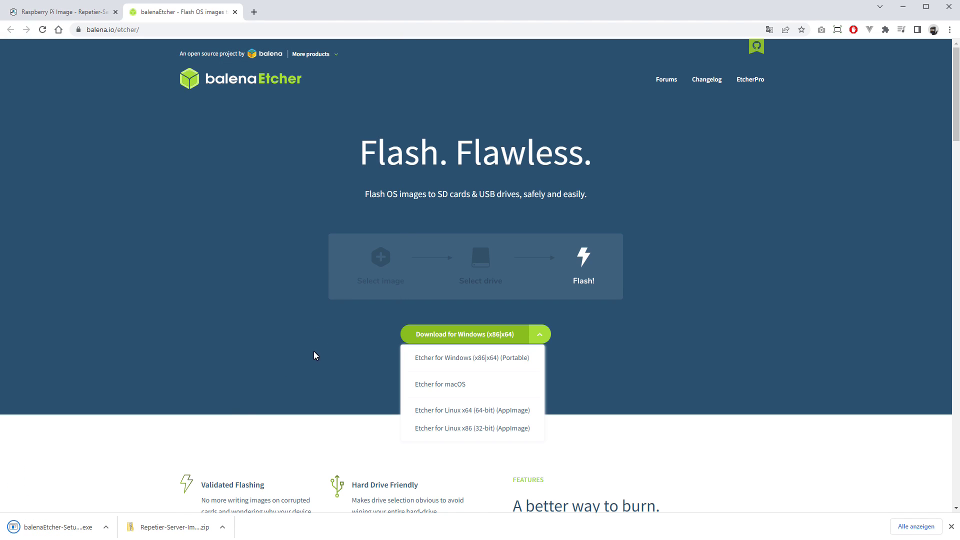
click(79, 530)
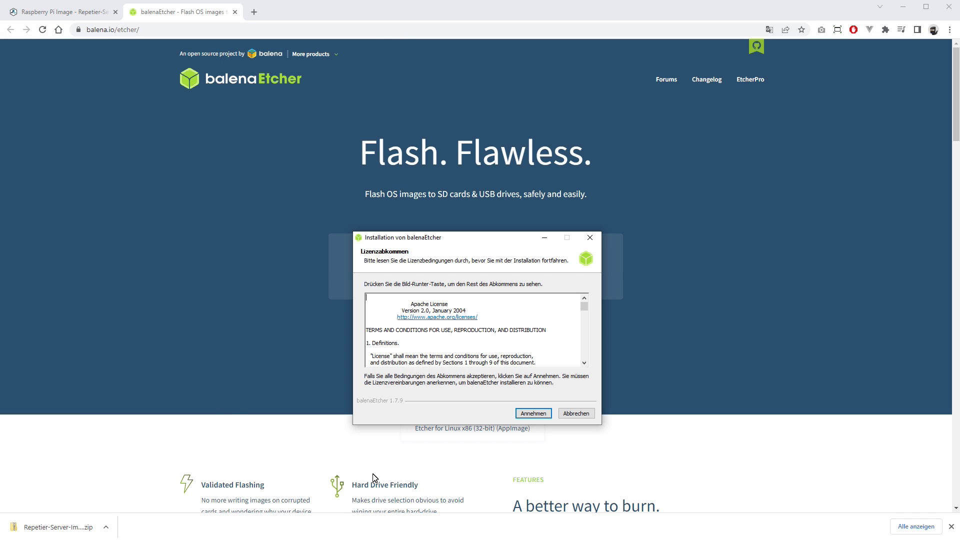
click(533, 413)
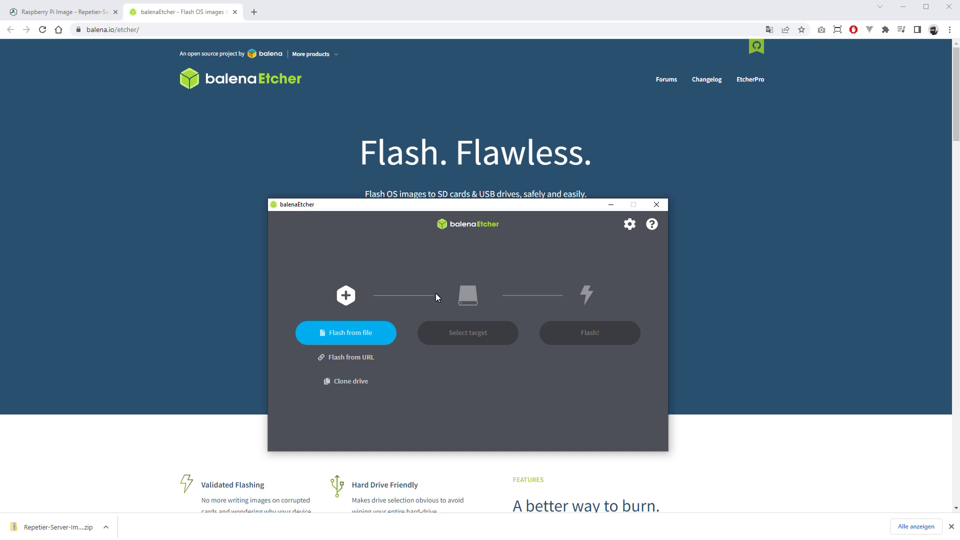
Flash the Repetier-Server V33 image zip onto the 63.9 GB USB mass storage device.
click(362, 335)
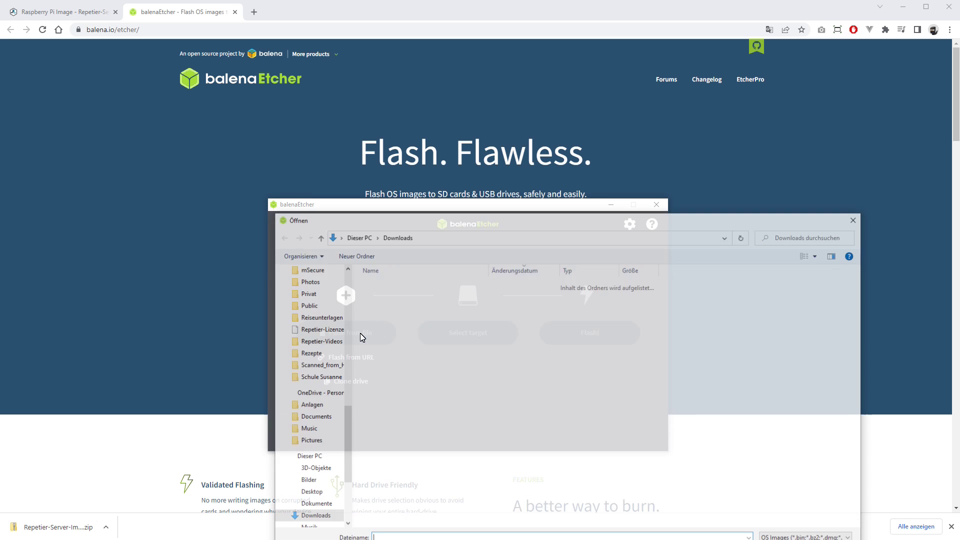
double_click(406, 299)
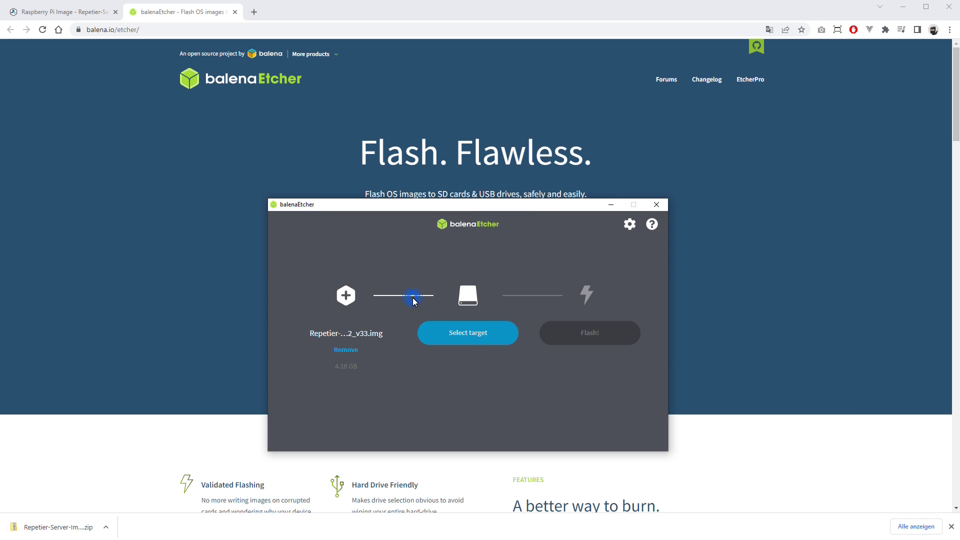
click(476, 331)
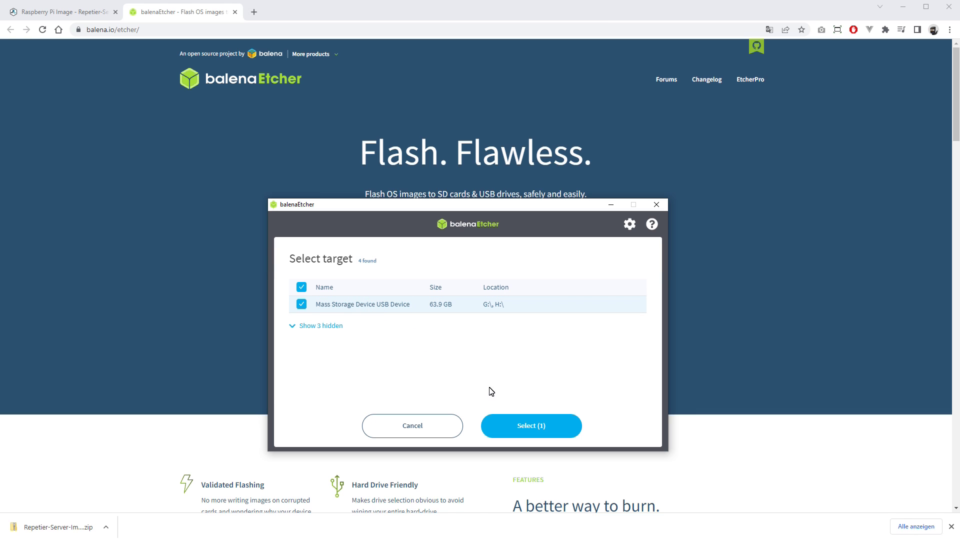
click(512, 424)
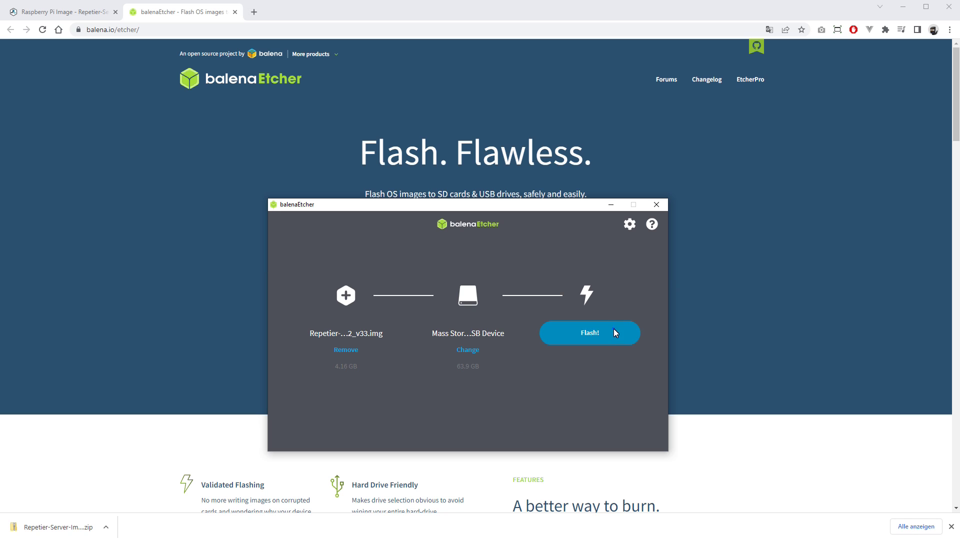
click(614, 330)
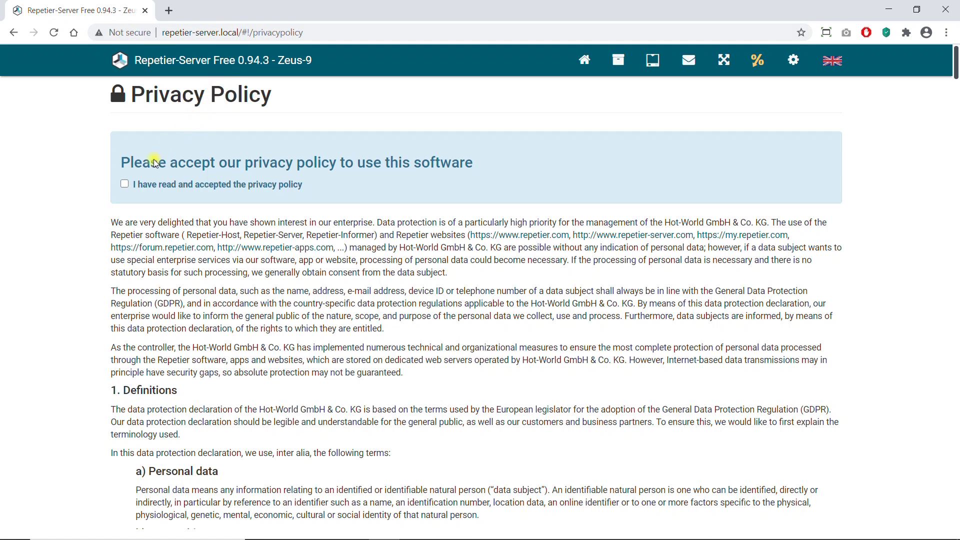
Tick 'I have read and accepted the privacy policy' on repetier-server.local.
click(124, 184)
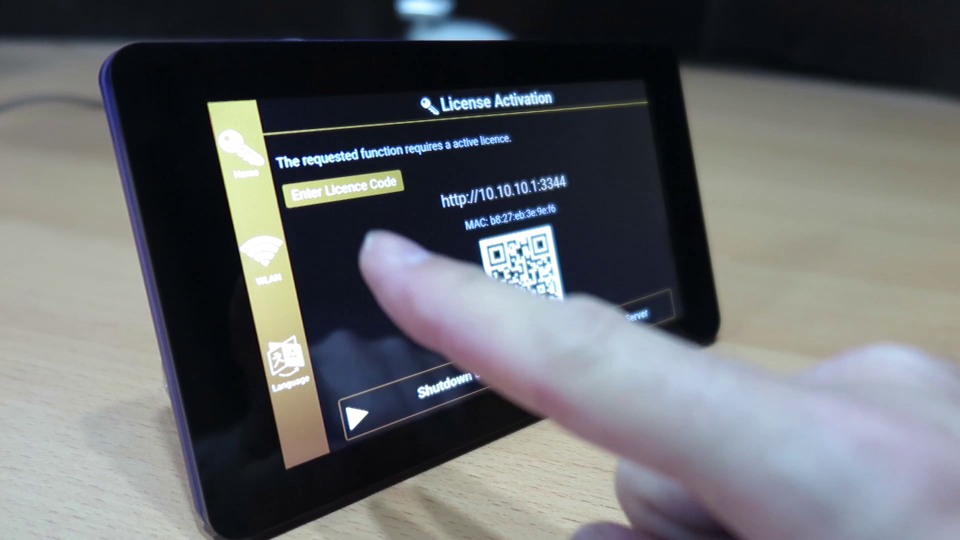
Bring up the touchscreen WLAN page listing nearby access points.
click(260, 252)
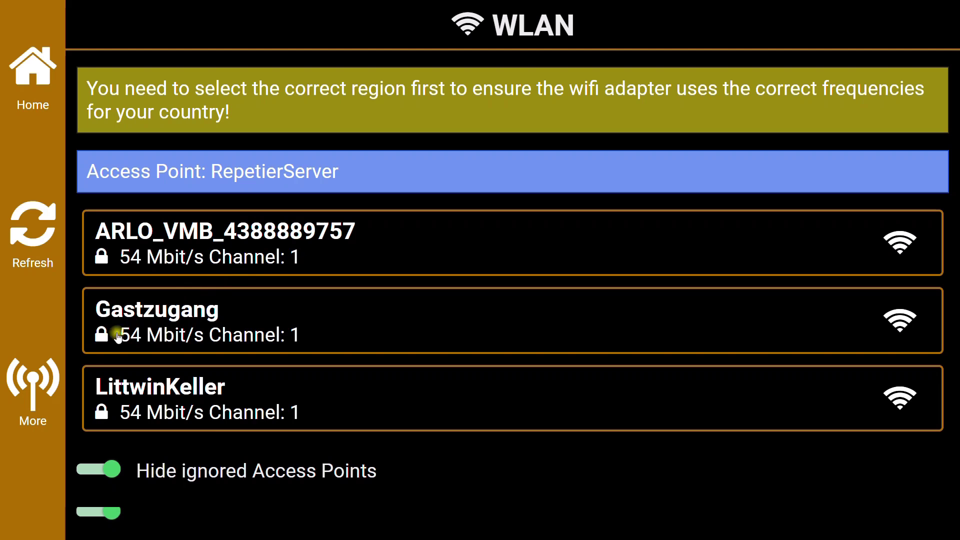
Change the Region tile under More to Germany, then go back to the WLAN access point list.
click(32, 384)
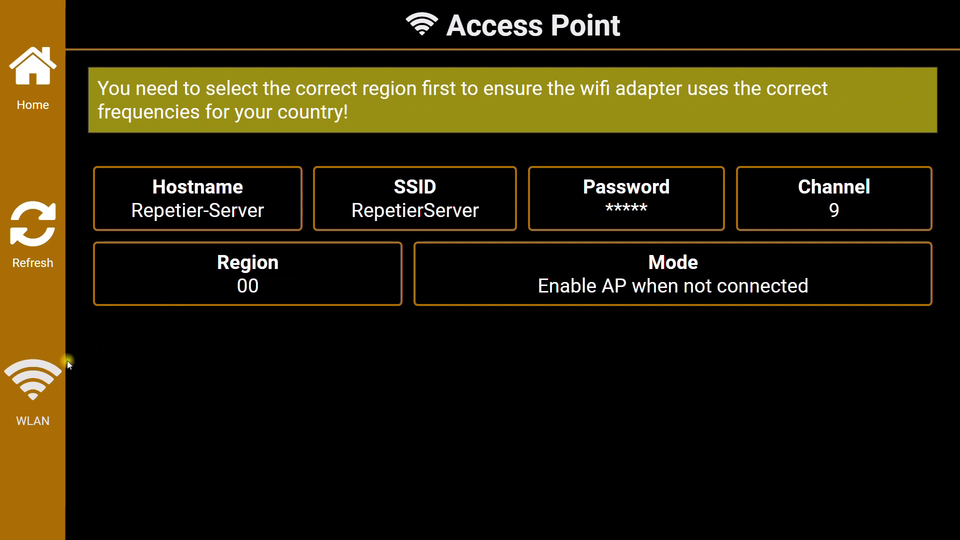
click(229, 281)
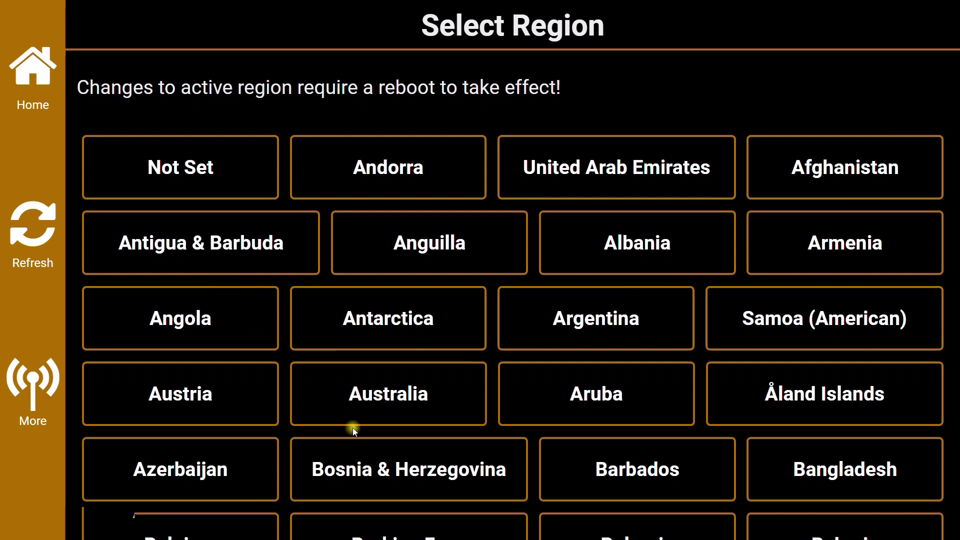
scroll(366, 328, down, 9)
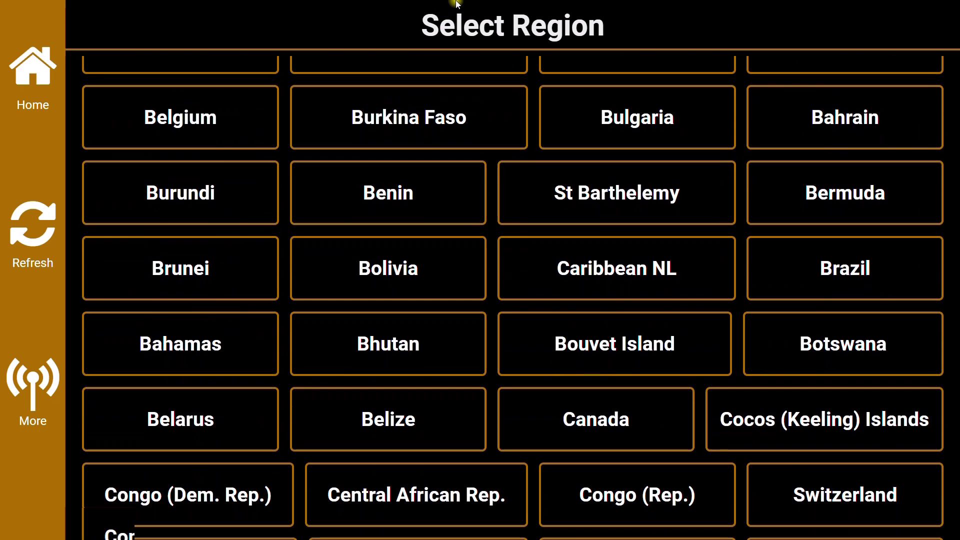
drag(499, 458, 532, 11)
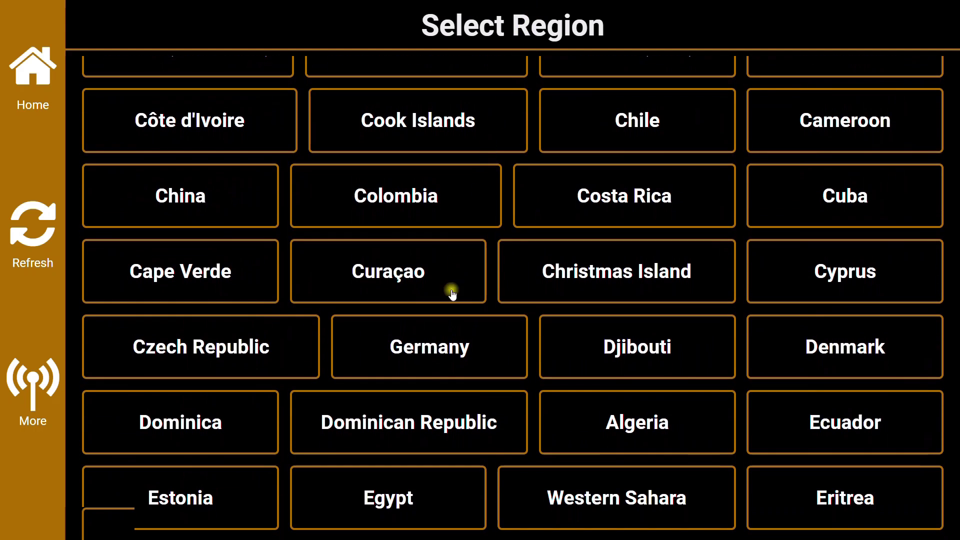
click(430, 347)
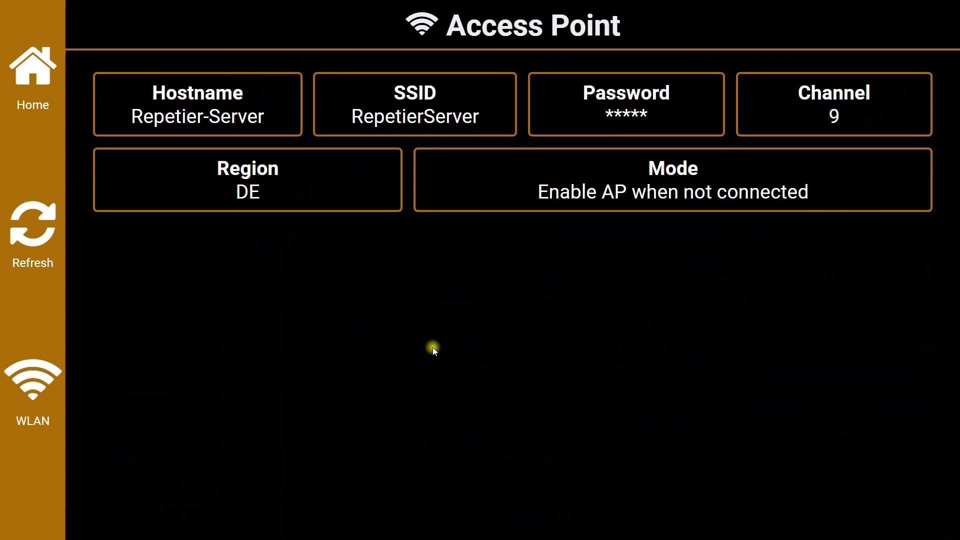
click(43, 386)
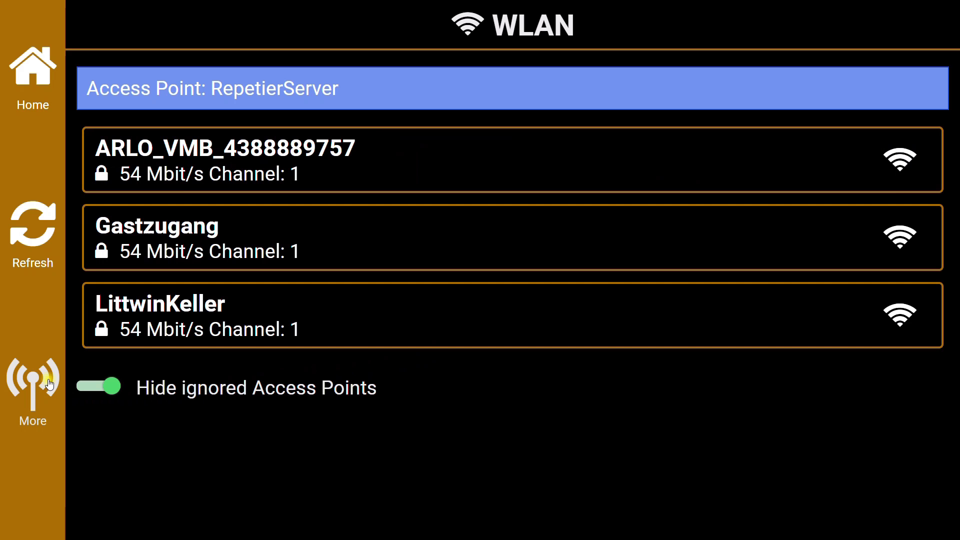
Enter and confirm the LittwinKeller Wi-Fi password on the on-screen keyboard, then connect.
click(188, 312)
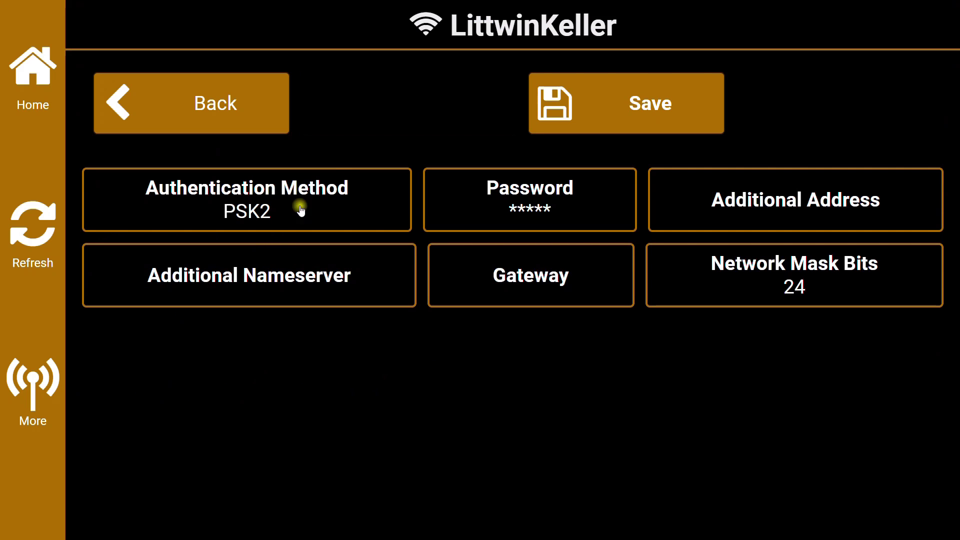
click(499, 194)
click(353, 290)
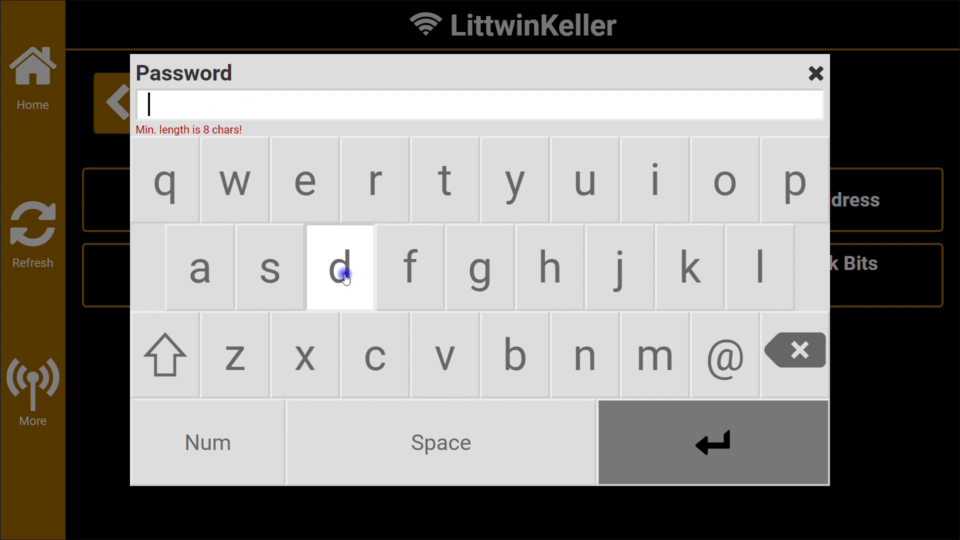
click(270, 272)
click(311, 347)
click(181, 437)
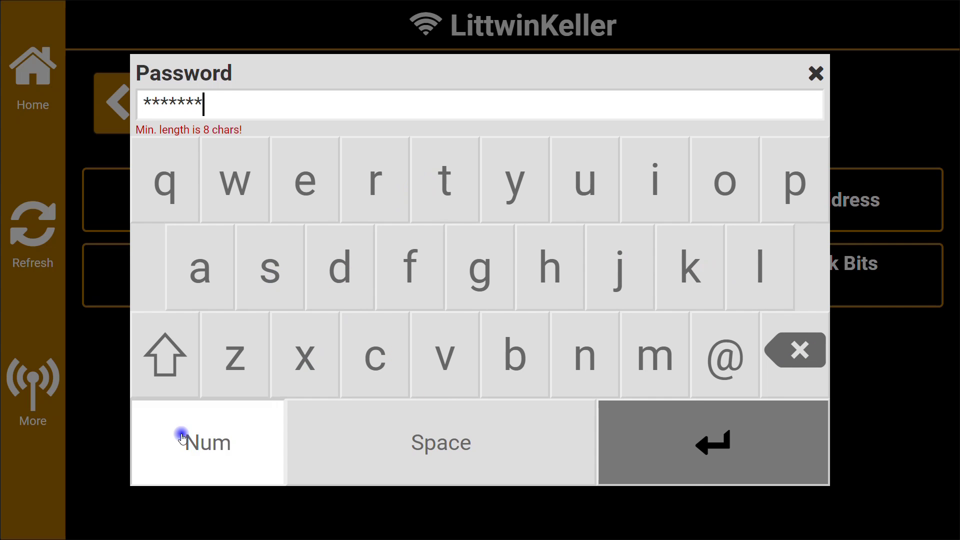
click(622, 279)
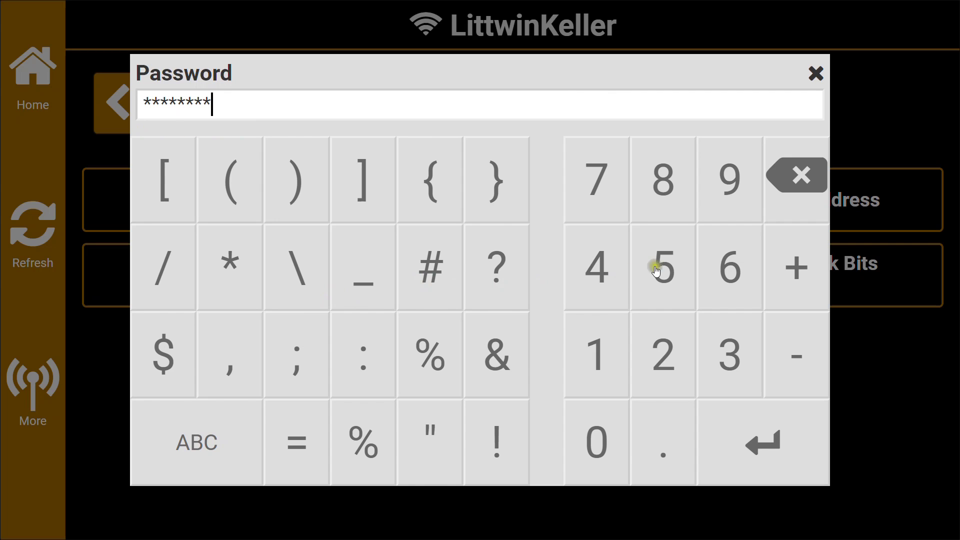
click(663, 270)
click(653, 345)
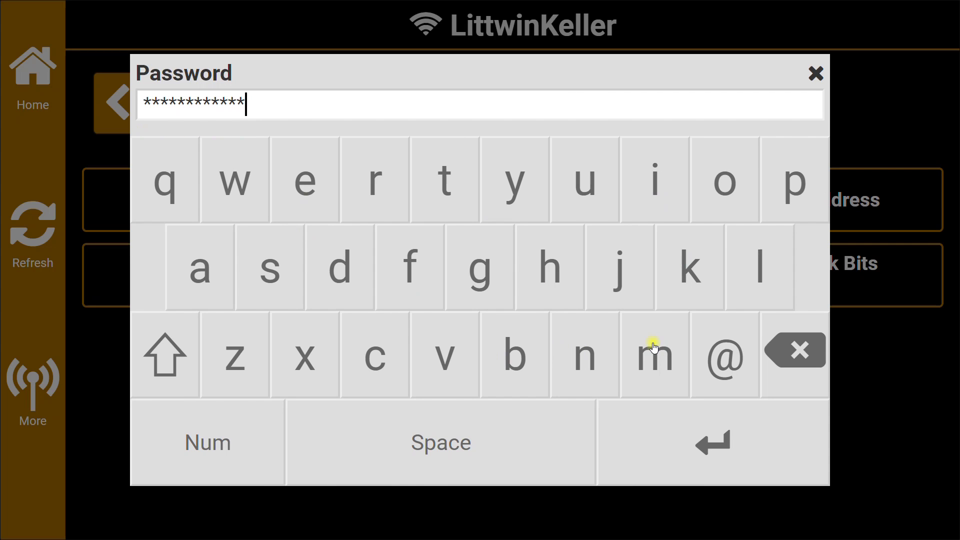
click(715, 445)
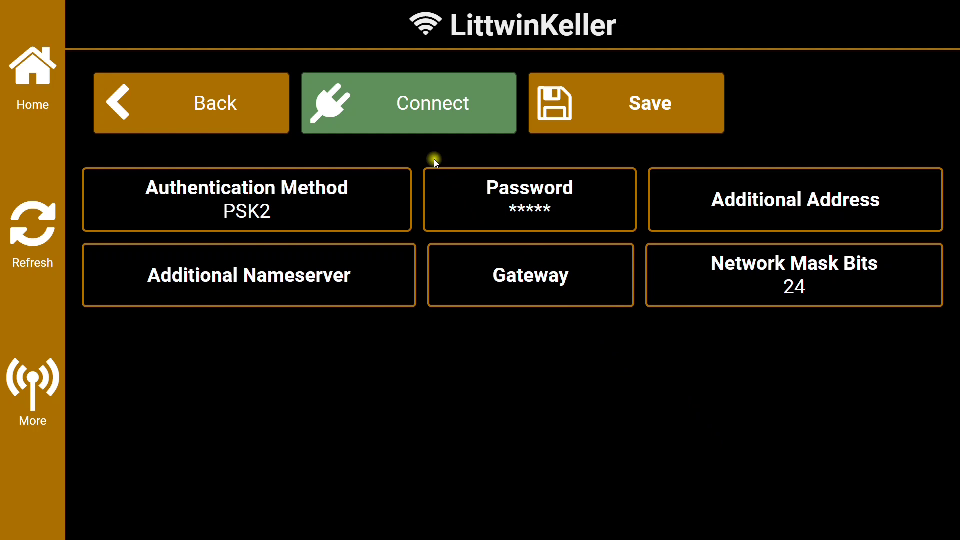
click(420, 121)
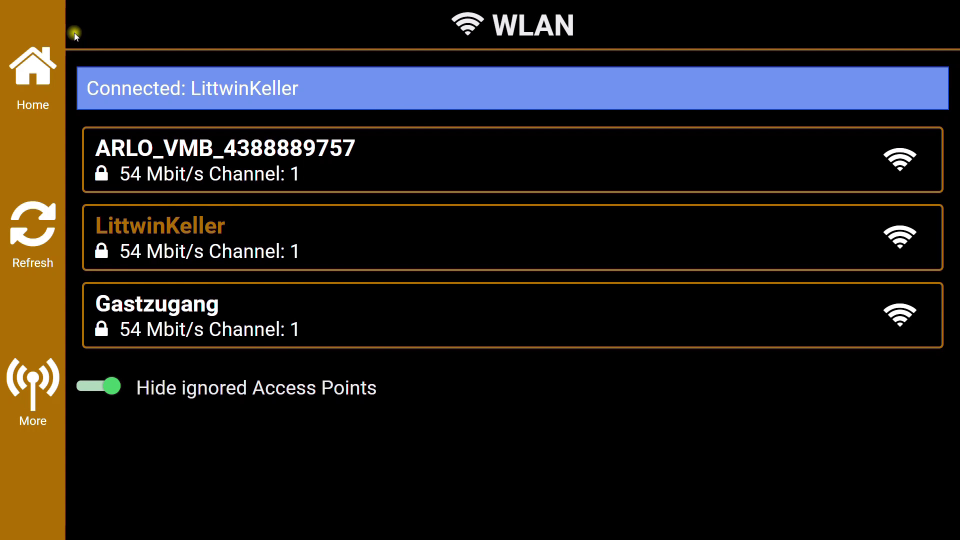
Return to the touchscreen home screen once connected to LittwinKeller.
click(46, 64)
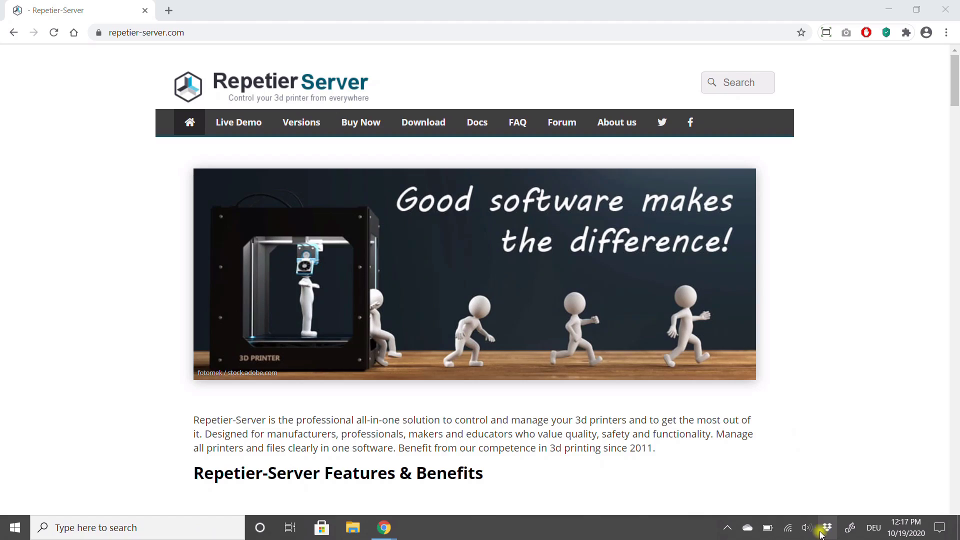
Select the RepetierServer Wi-Fi network and enter its security key.
click(788, 528)
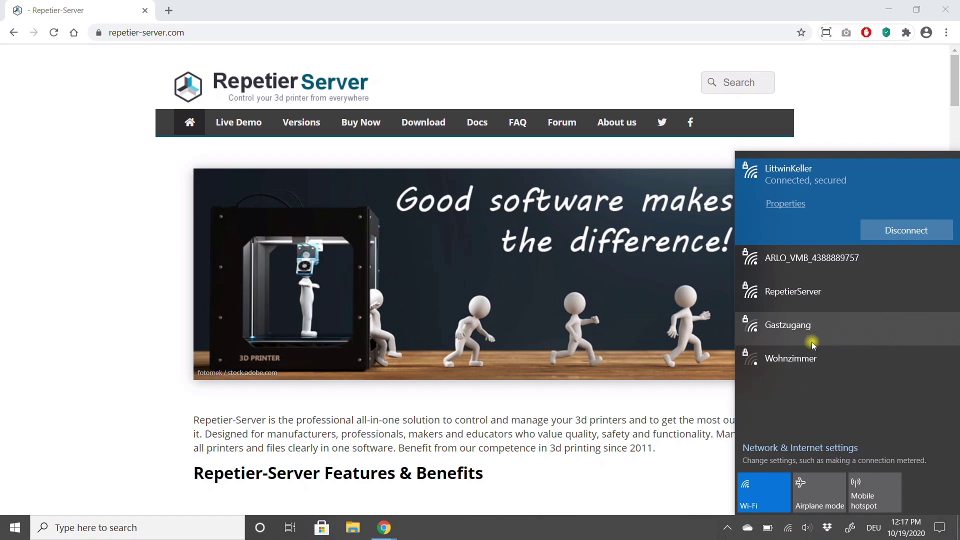
click(806, 299)
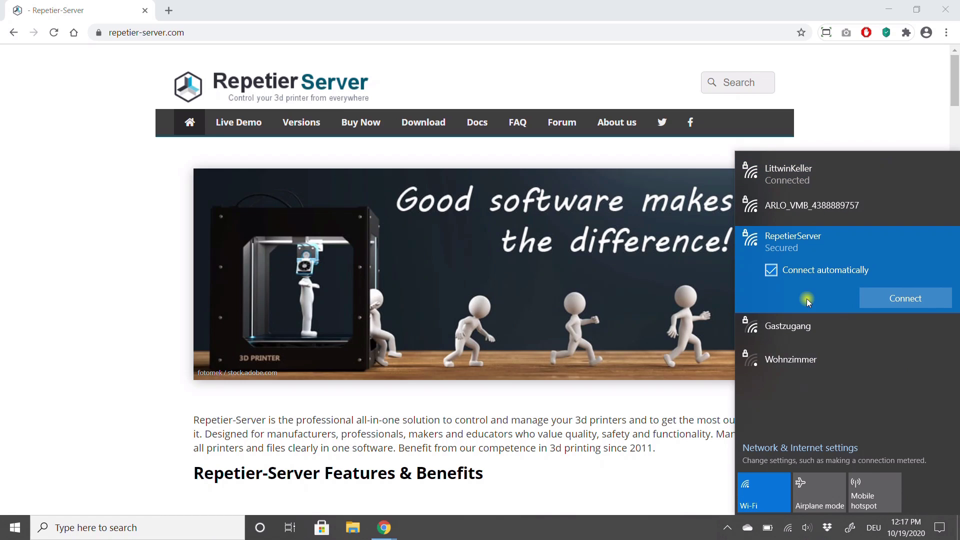
click(869, 300)
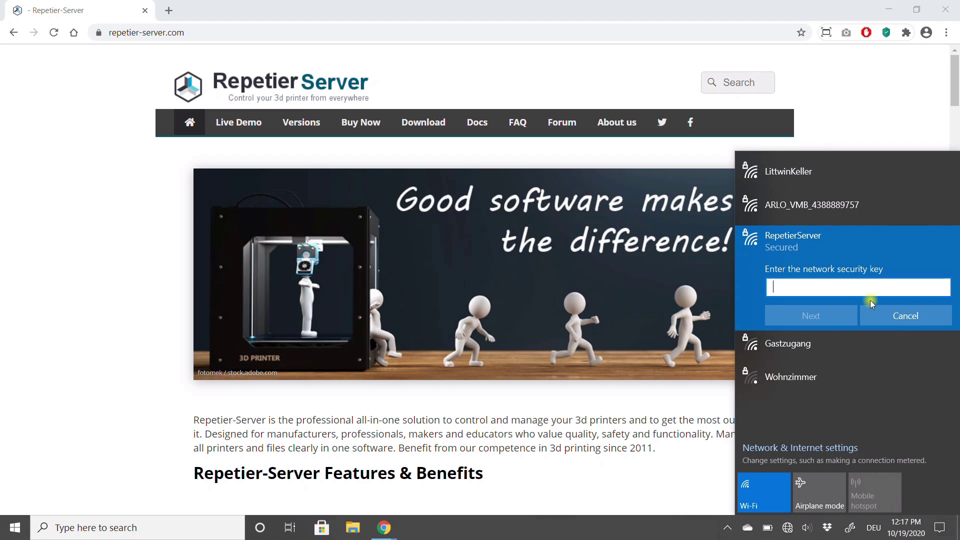
text(********)
click(842, 310)
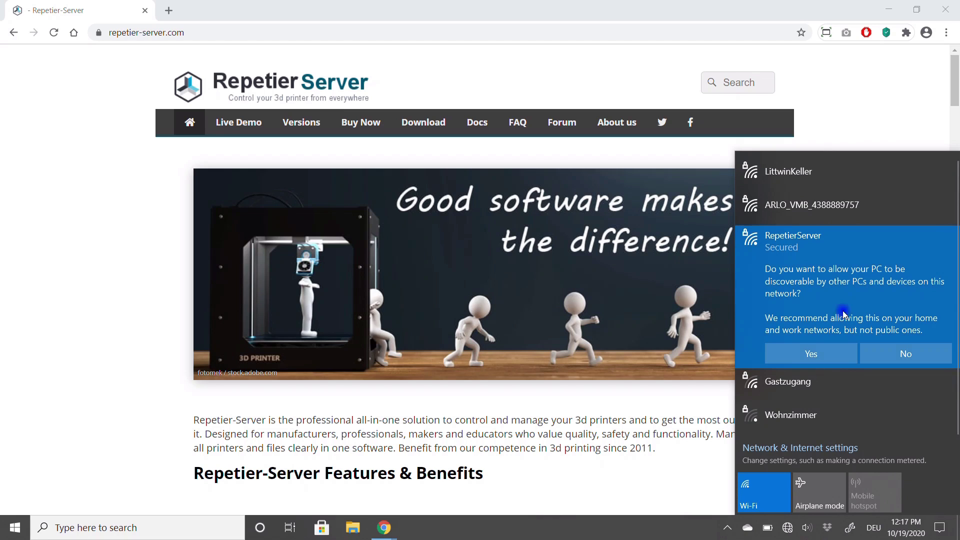
click(841, 349)
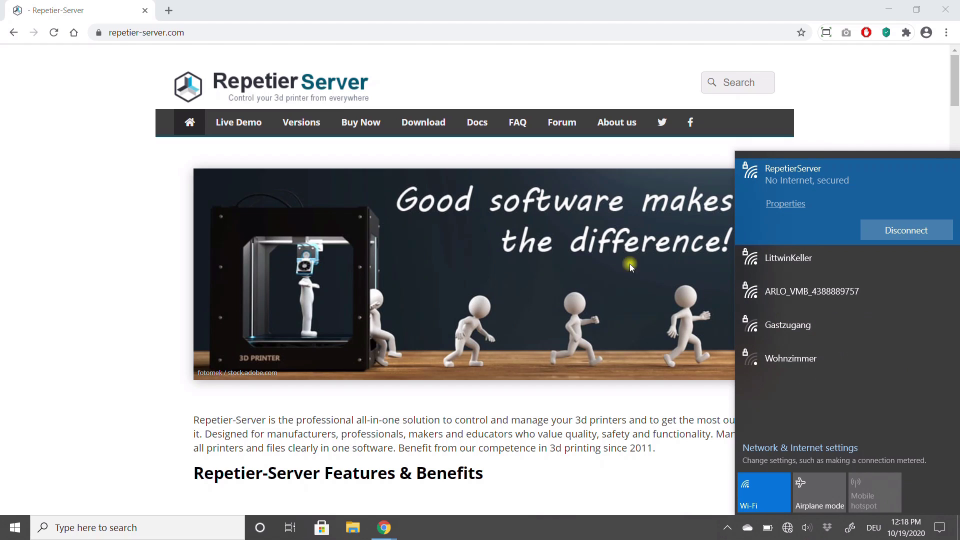
click(342, 33)
text(http://10.)
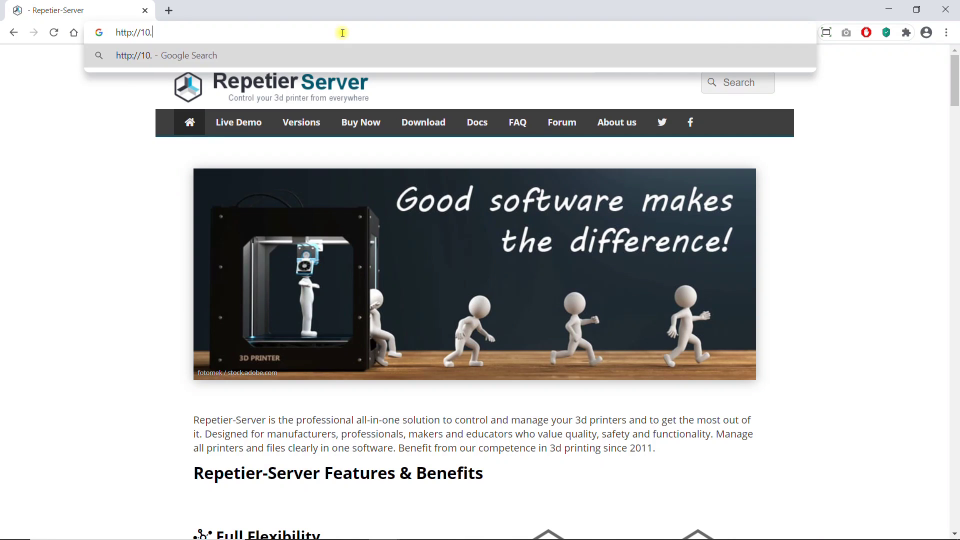
text(10.10.)
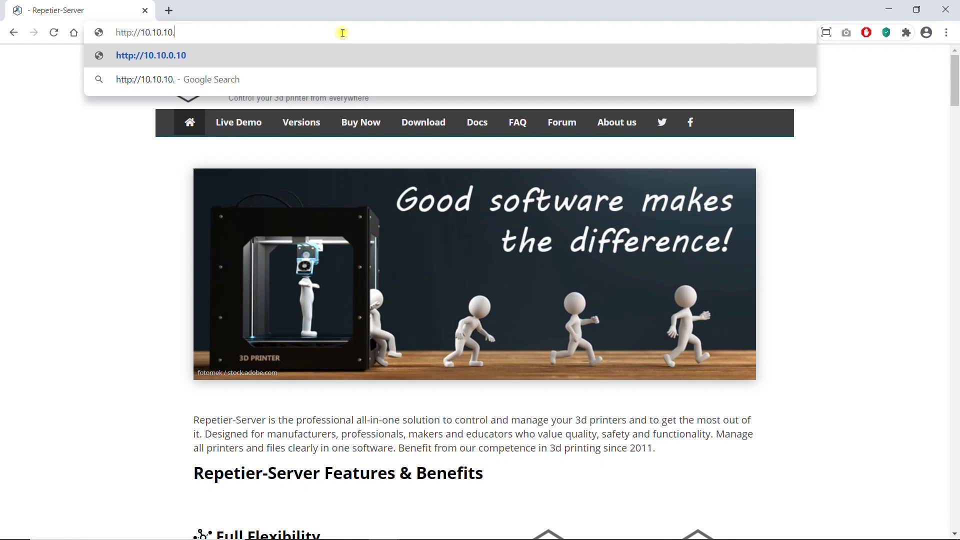
text(1:3344/#!/dashboard)
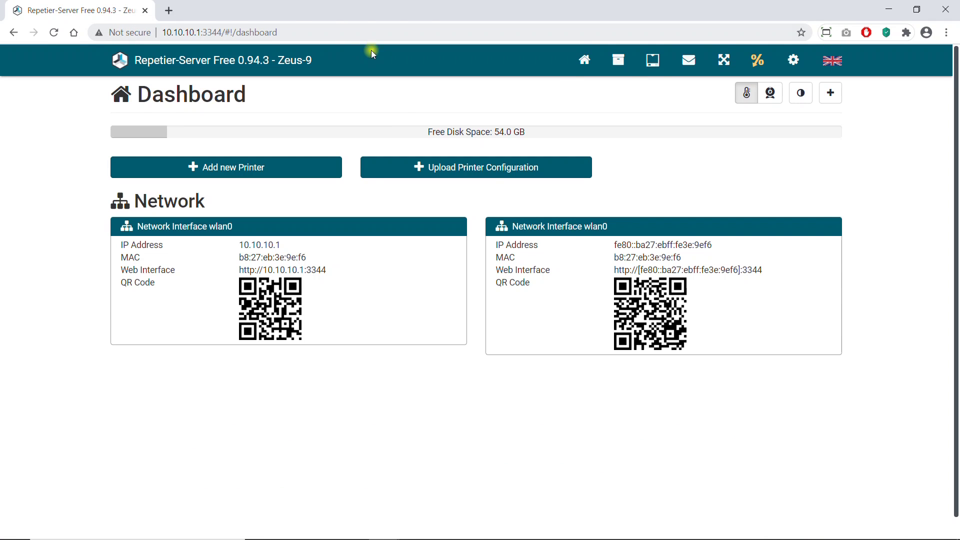
Show Global Settings > Network/Time > Connection Settings with SSID RepetierServer, channel 9, region 00.
click(791, 64)
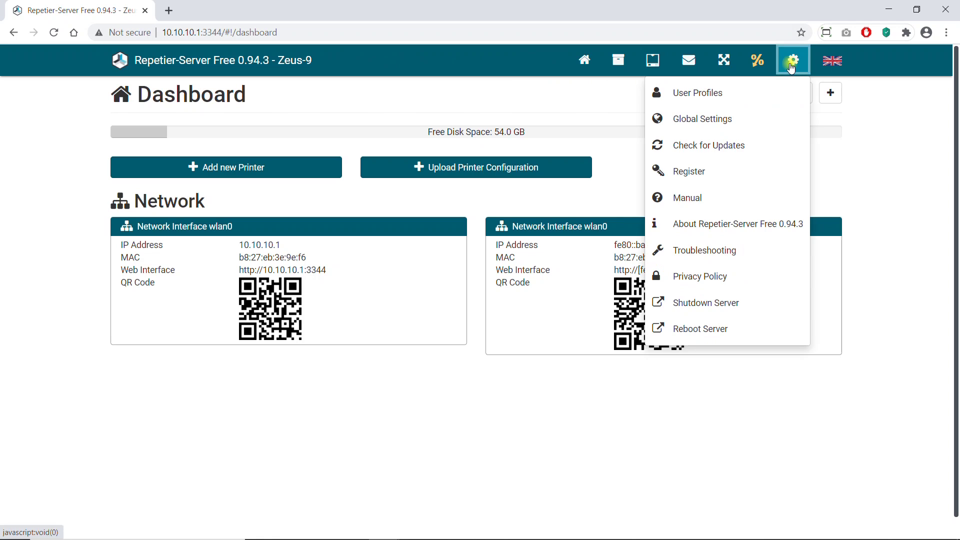
click(669, 119)
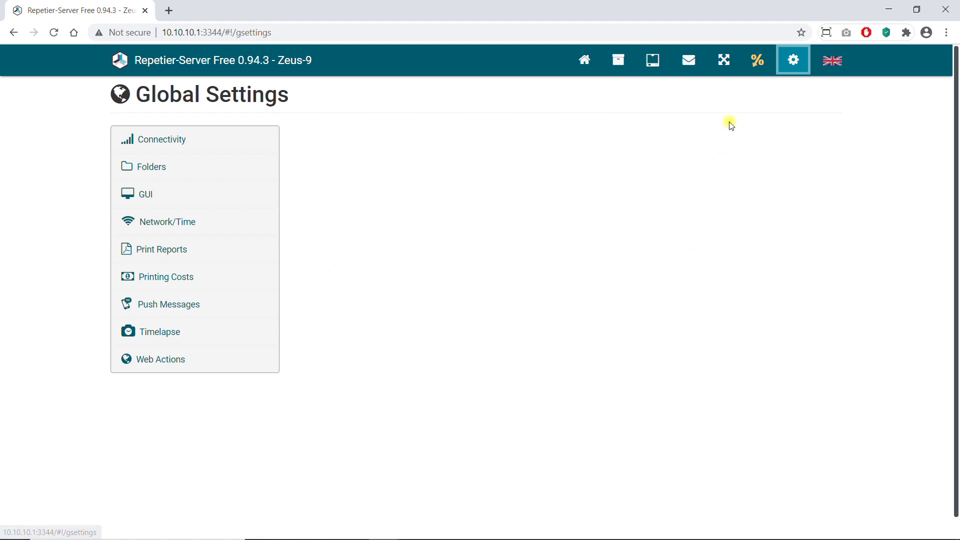
click(165, 224)
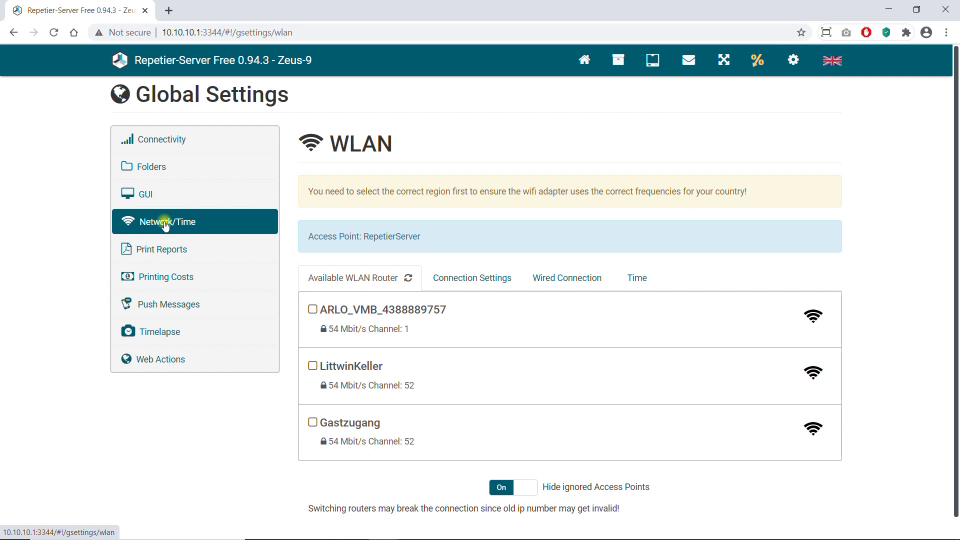
click(449, 279)
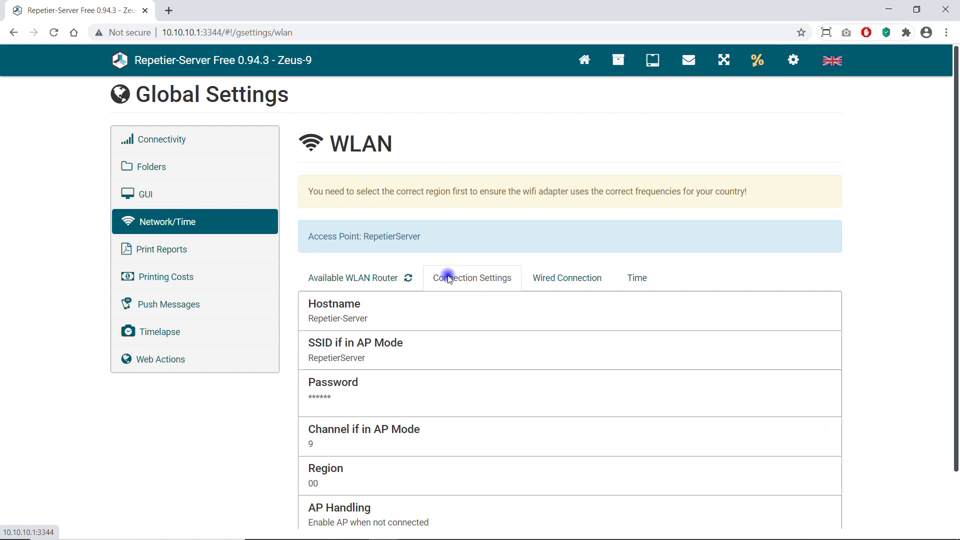
Change the WLAN region from 00 to Germany (DE) and apply it.
click(323, 471)
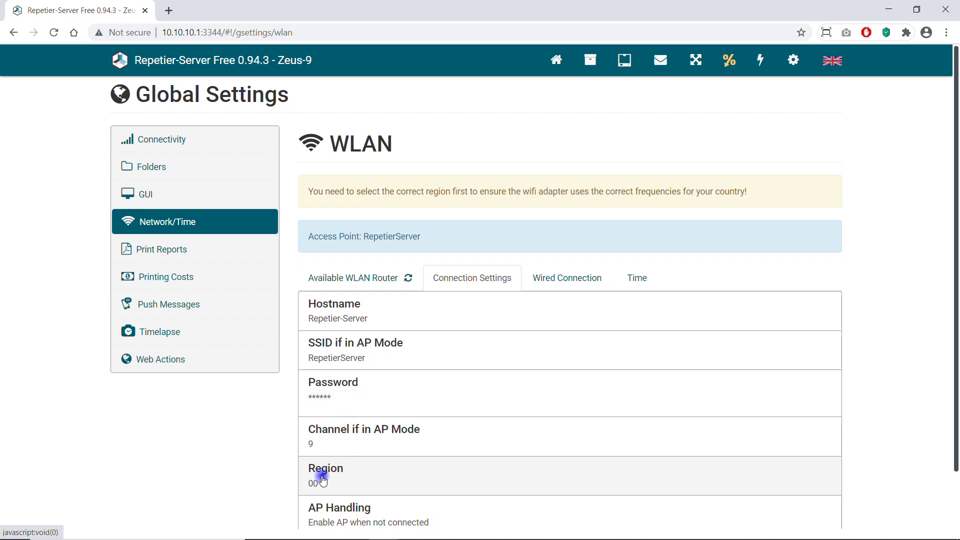
scroll(445, 421, down, 15)
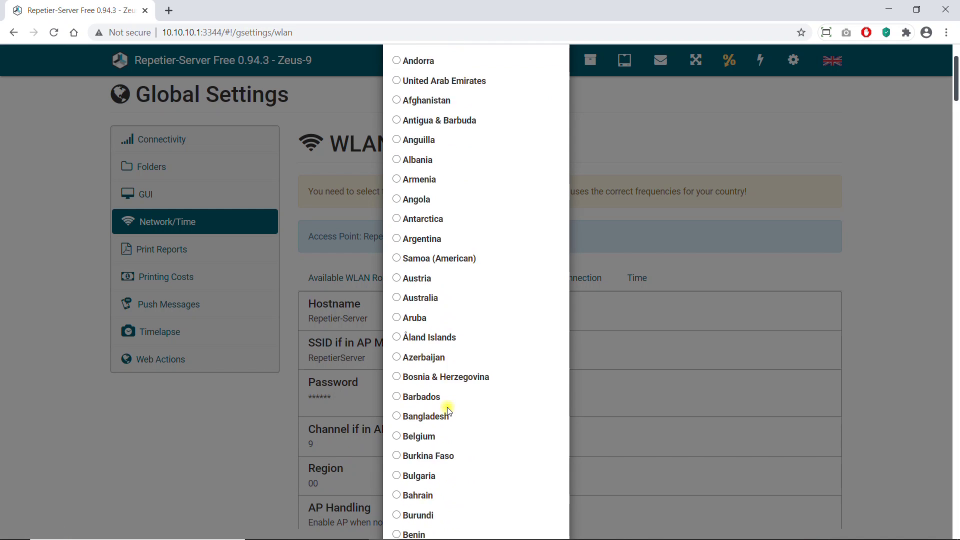
scroll(445, 407, down, 4)
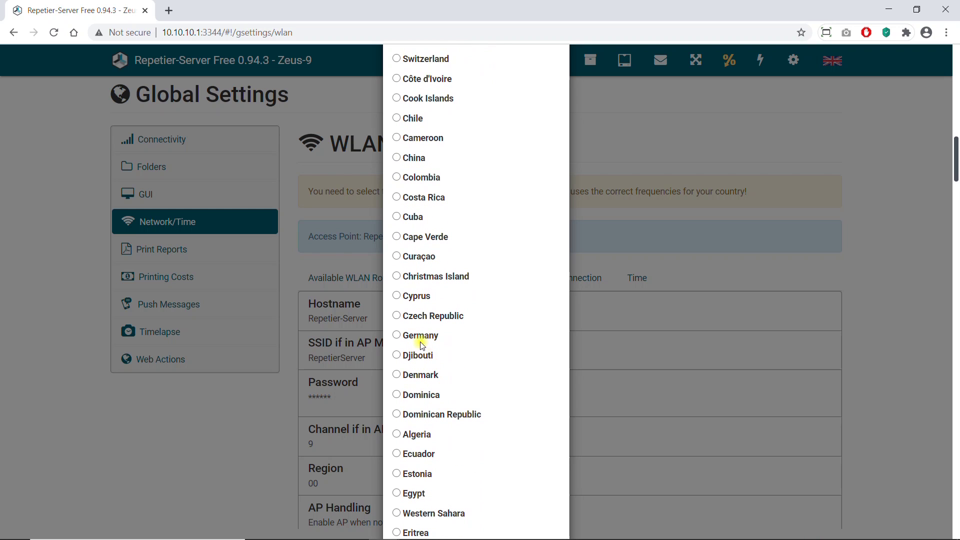
click(418, 336)
scroll(422, 355, down, 20)
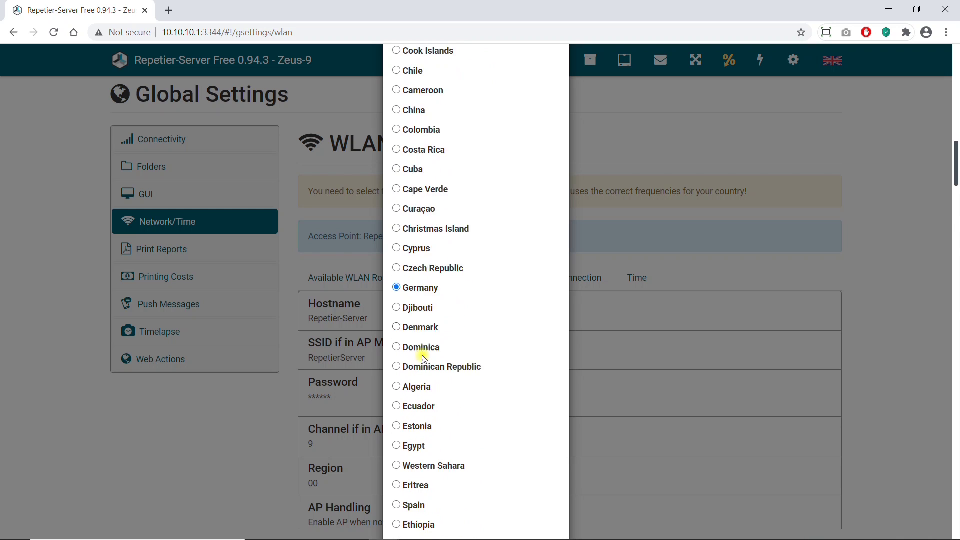
scroll(429, 364, down, 20)
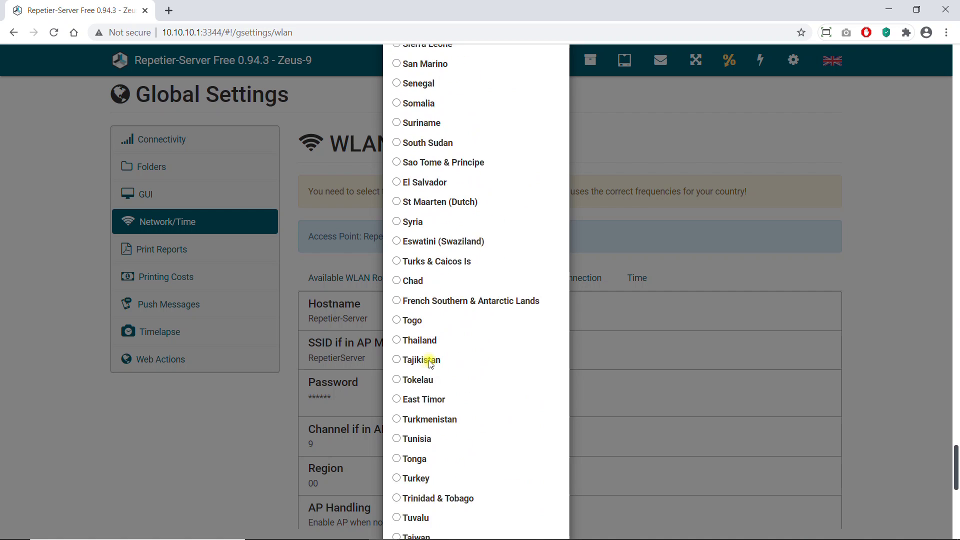
click(537, 499)
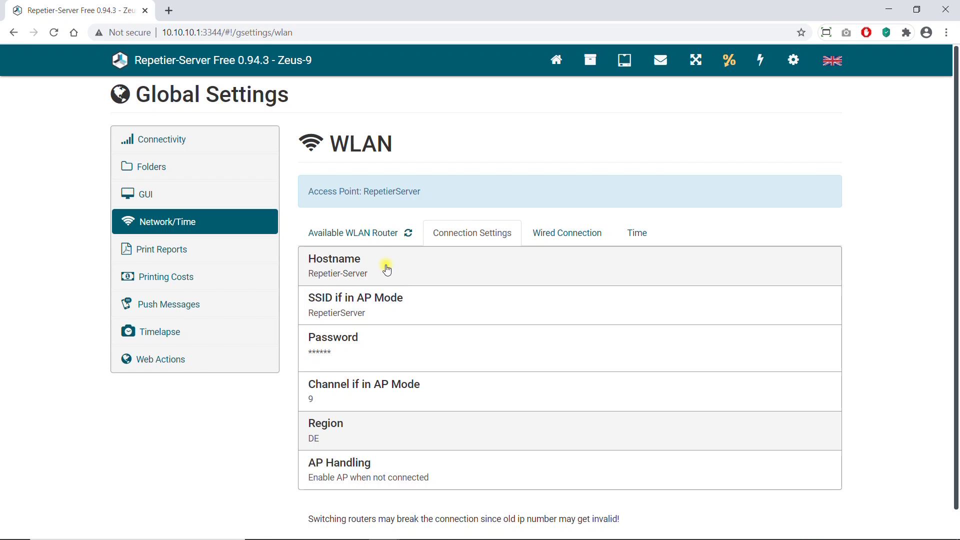
Save the home Wi-Fi network's password and connect the server to that network.
click(368, 241)
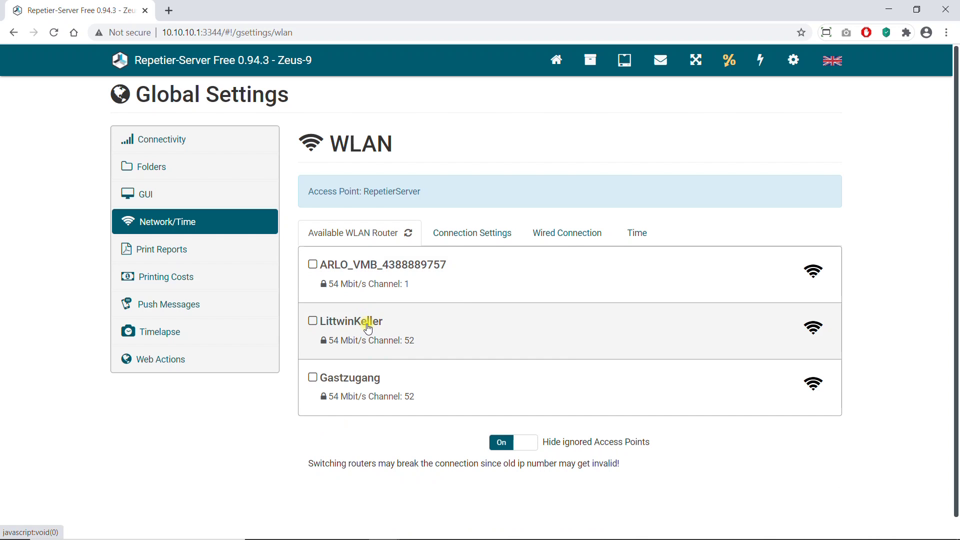
click(368, 328)
click(506, 297)
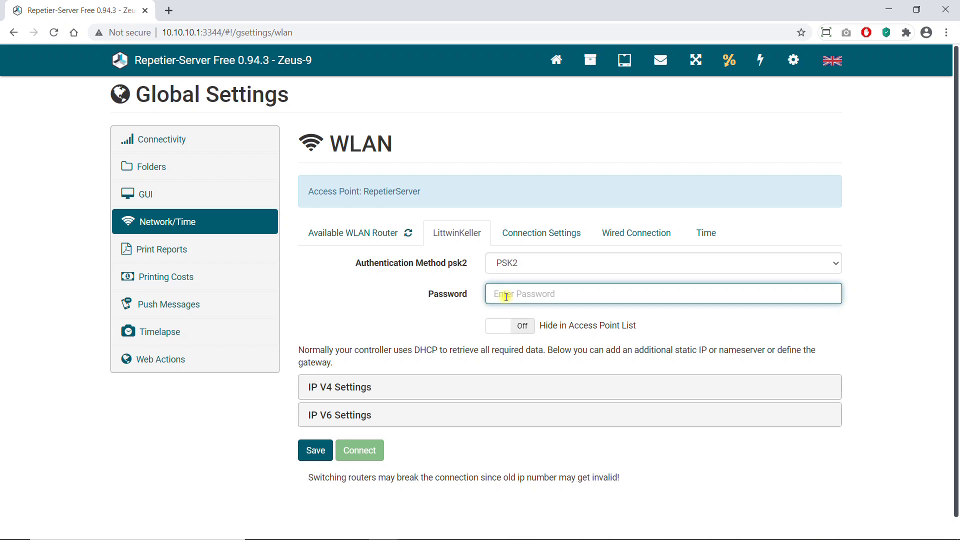
text(••)
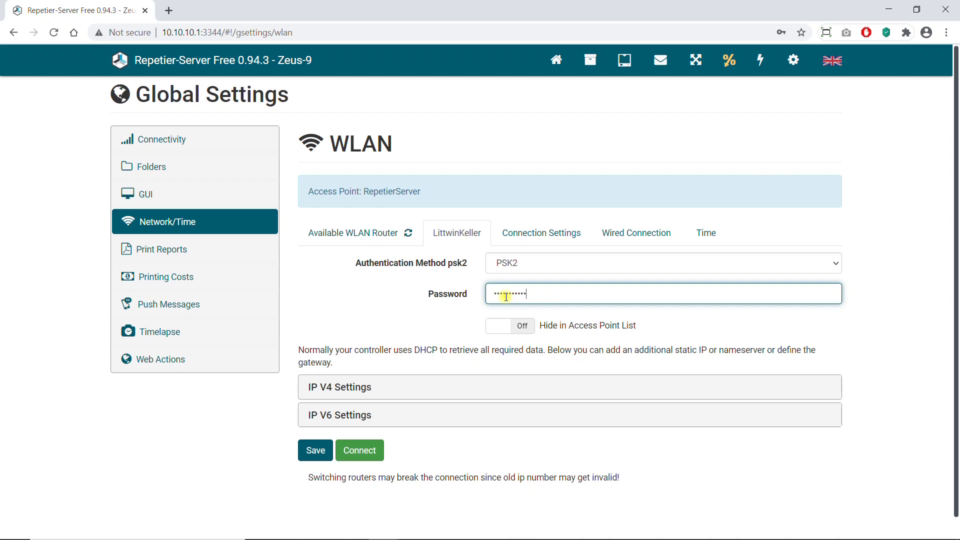
click(315, 449)
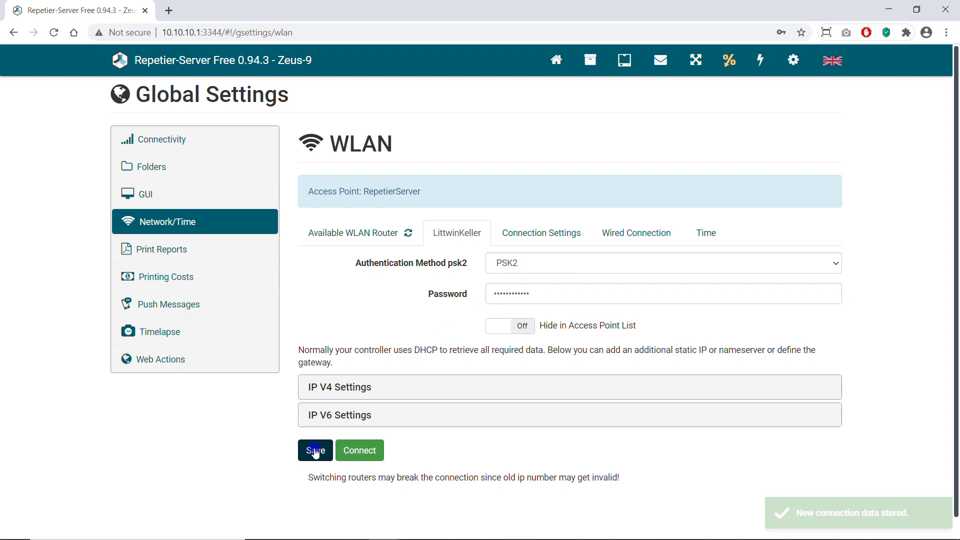
click(350, 451)
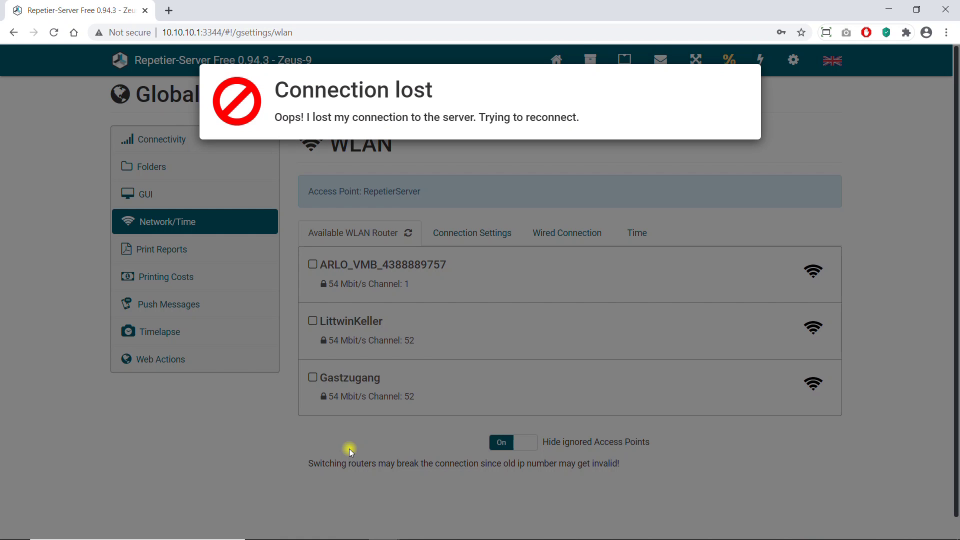
Check in the taskbar network list that the PC is on the home Wi-Fi.
mouse_move(800, 531)
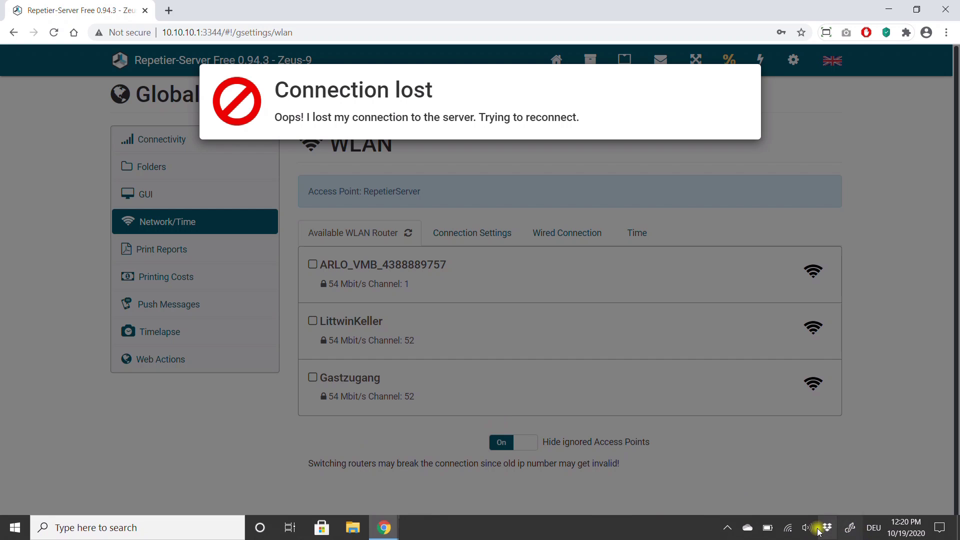
click(786, 529)
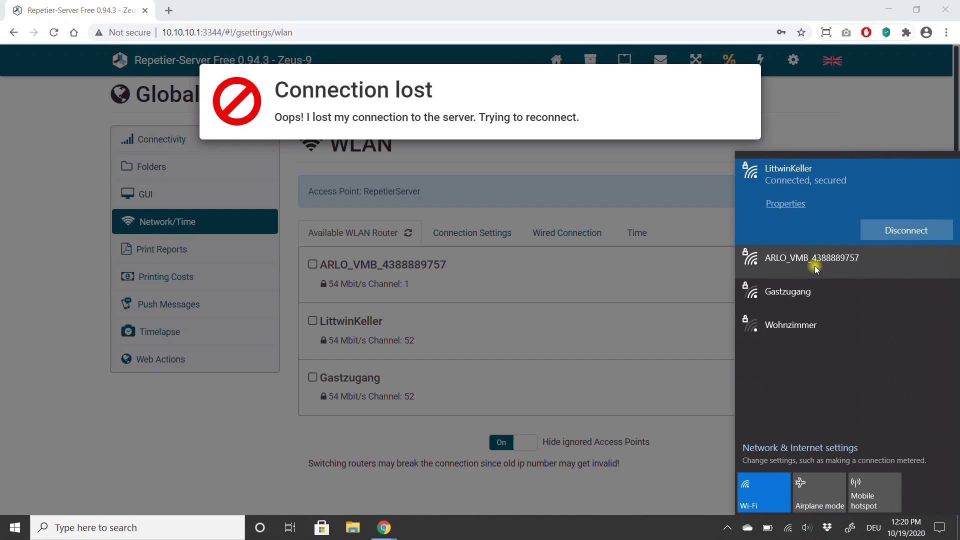
click(131, 459)
Load repetier-server.local/ in Chrome's address bar.
click(240, 32)
text(repetier-server.local/)
key(Return)
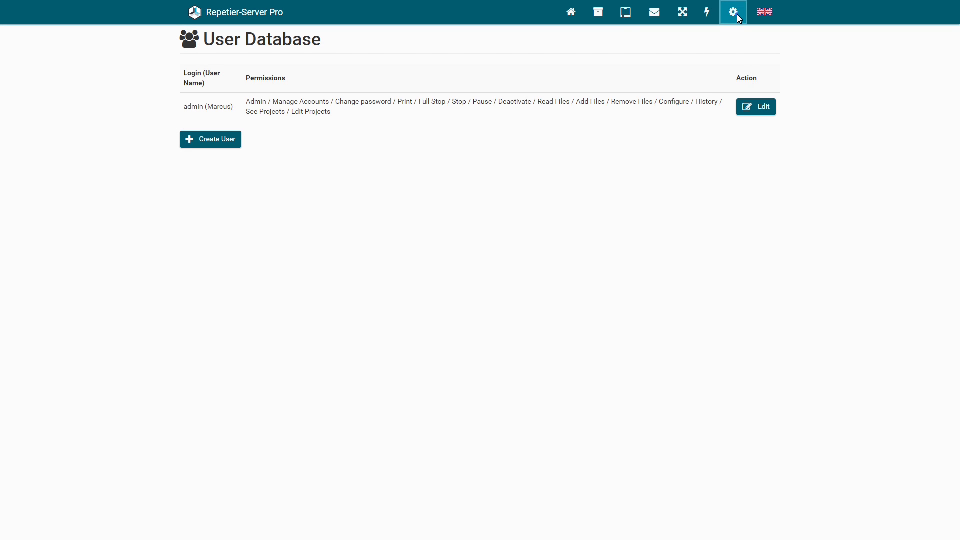
Log into the Global Settings terminal as pi and choose '1 Change password of pi'.
click(732, 12)
click(684, 88)
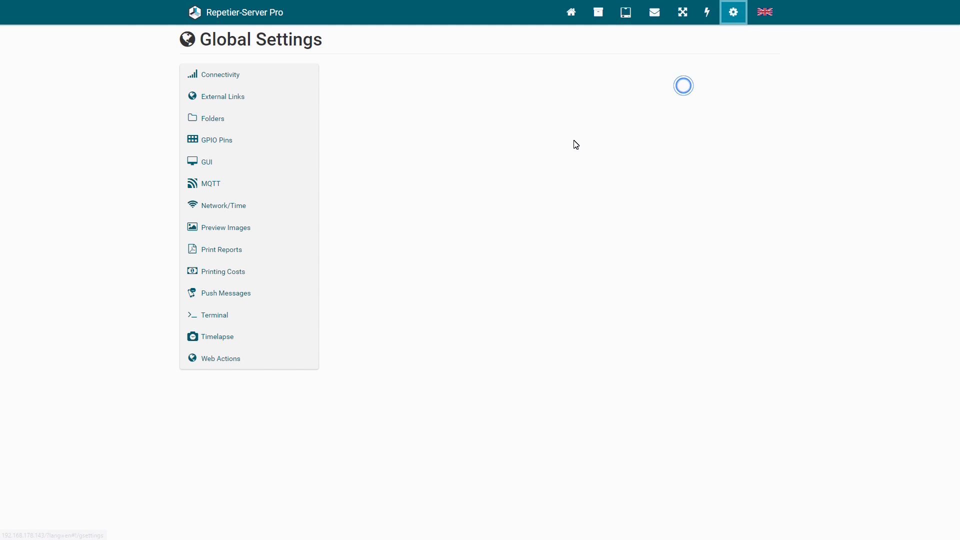
click(242, 313)
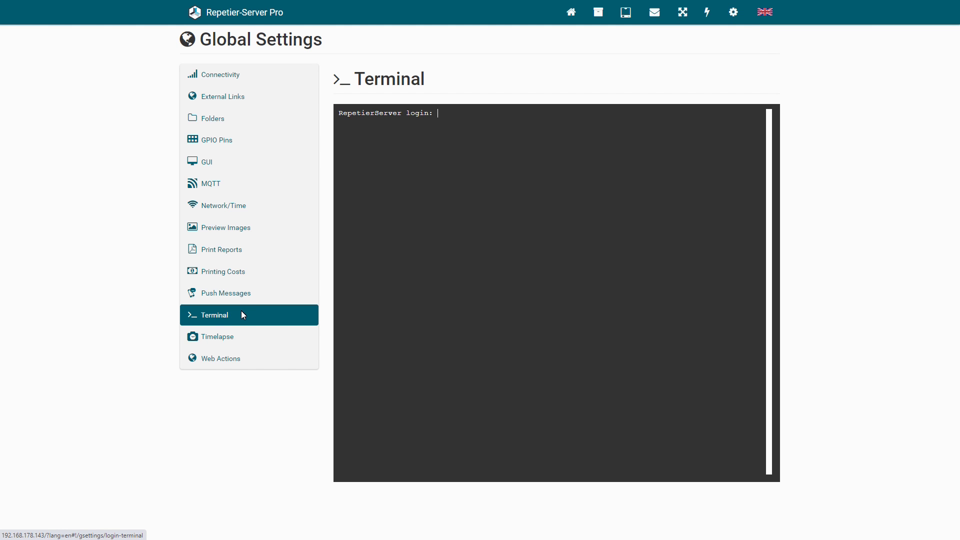
text(pi)
key(Return)
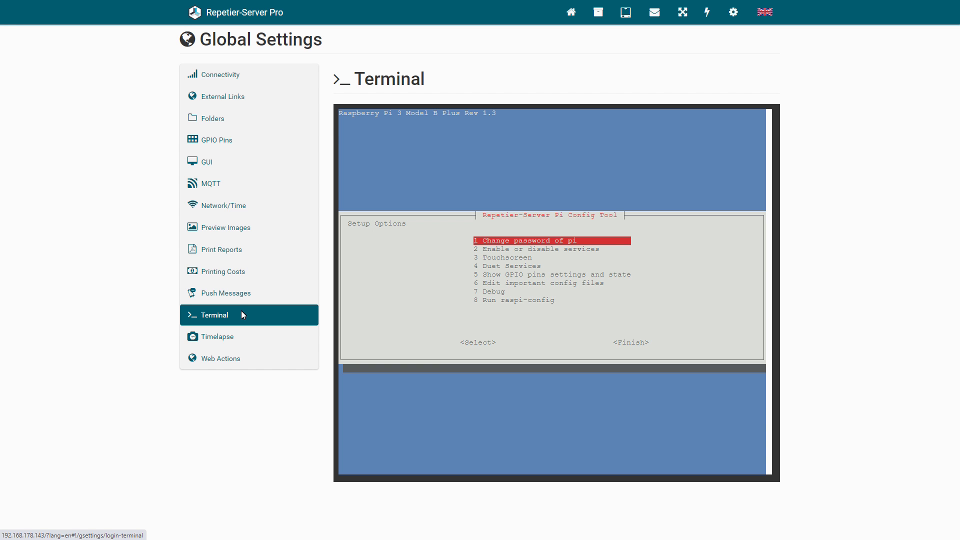
key(Return)
key(Return)
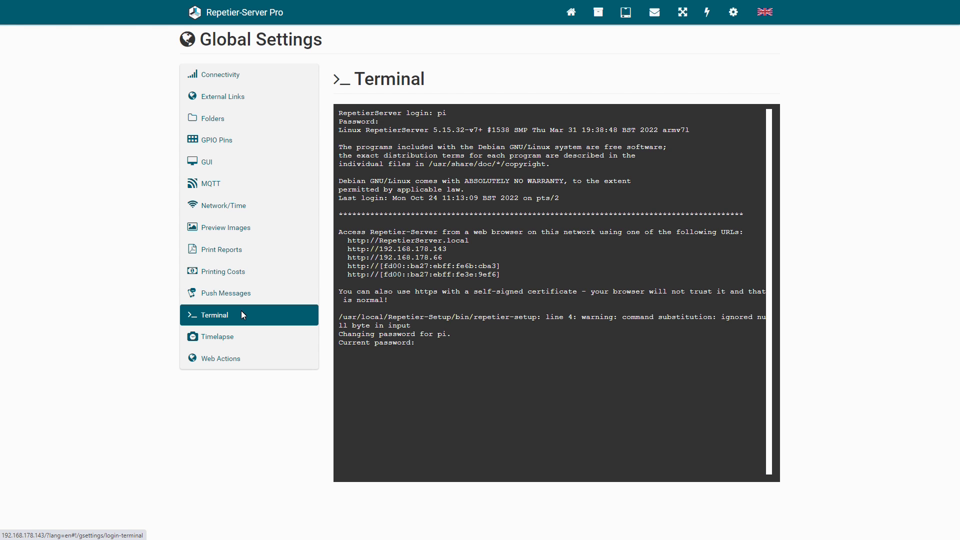
key(Return)
key(Return)
key(Return)
key(Return)
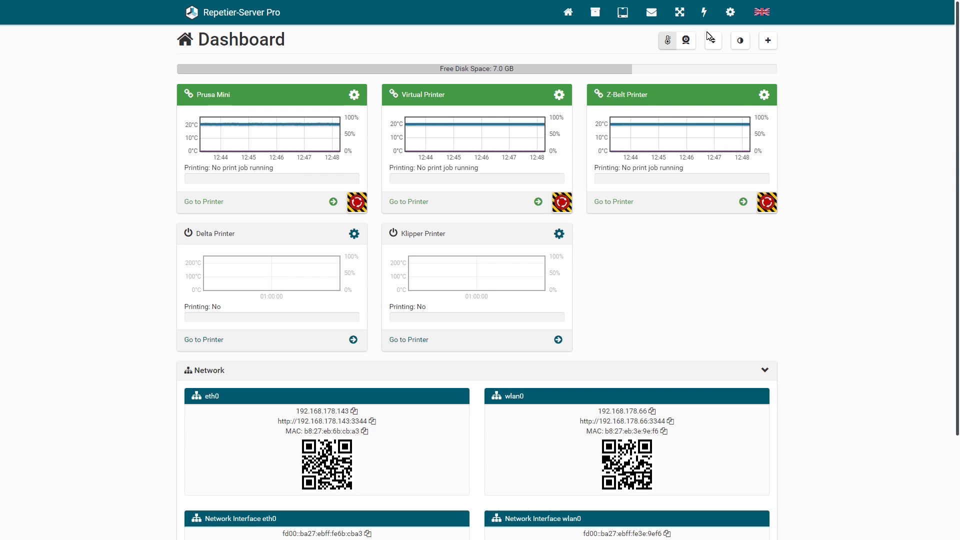
Enter and confirm a new access-point password under Network/Time Connection Settings.
click(732, 14)
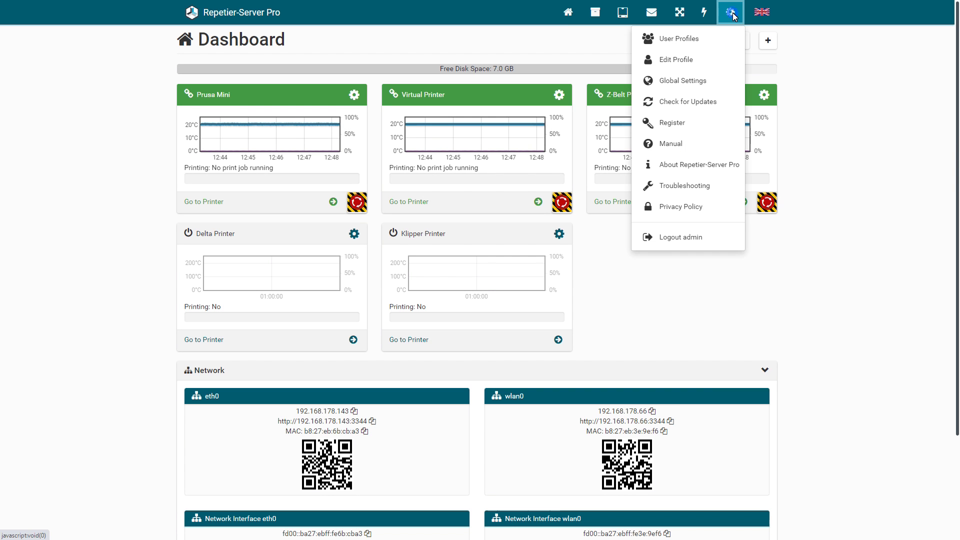
click(686, 82)
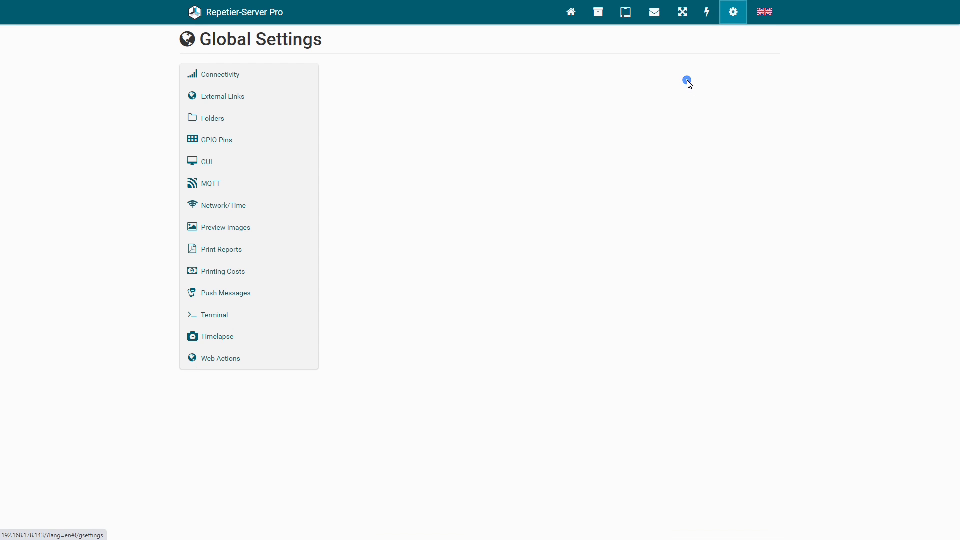
click(288, 205)
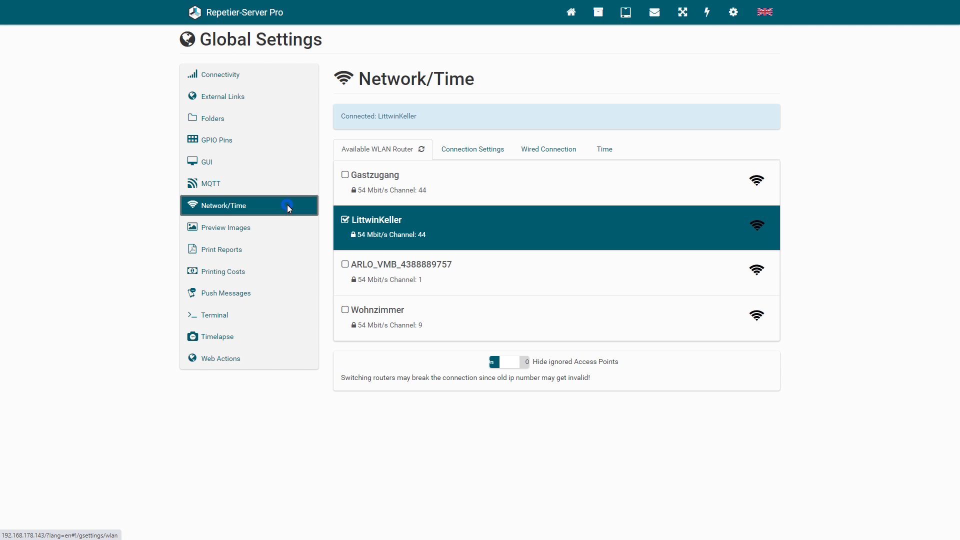
click(456, 155)
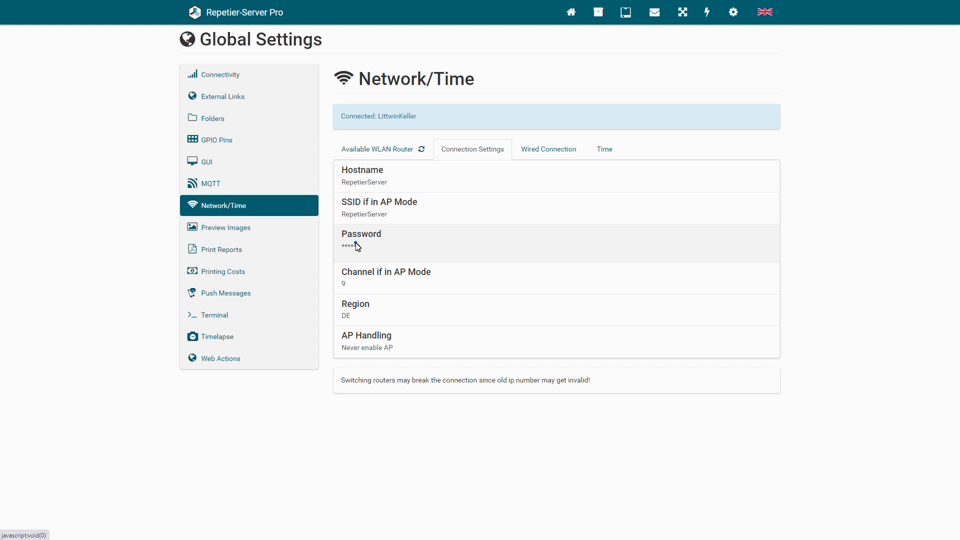
click(357, 246)
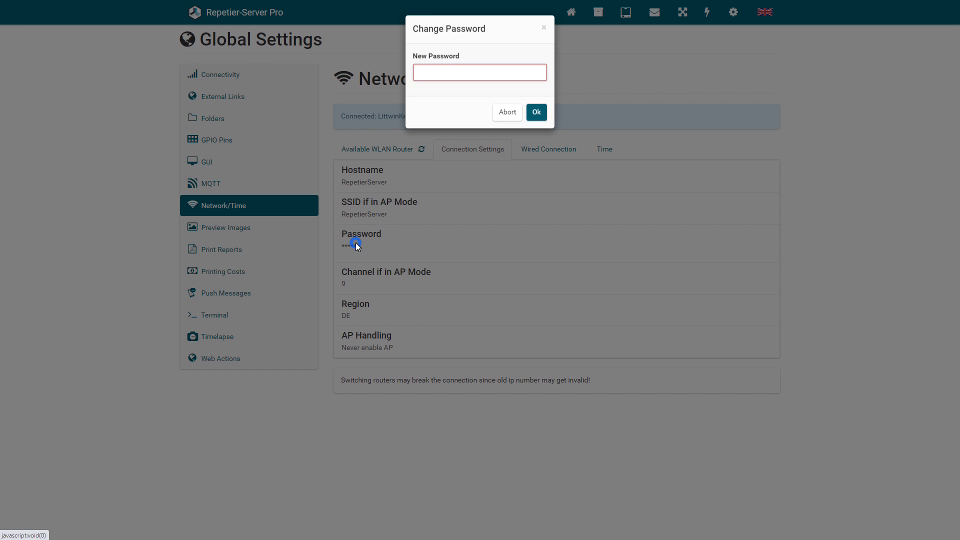
click(456, 74)
text(newpassword)
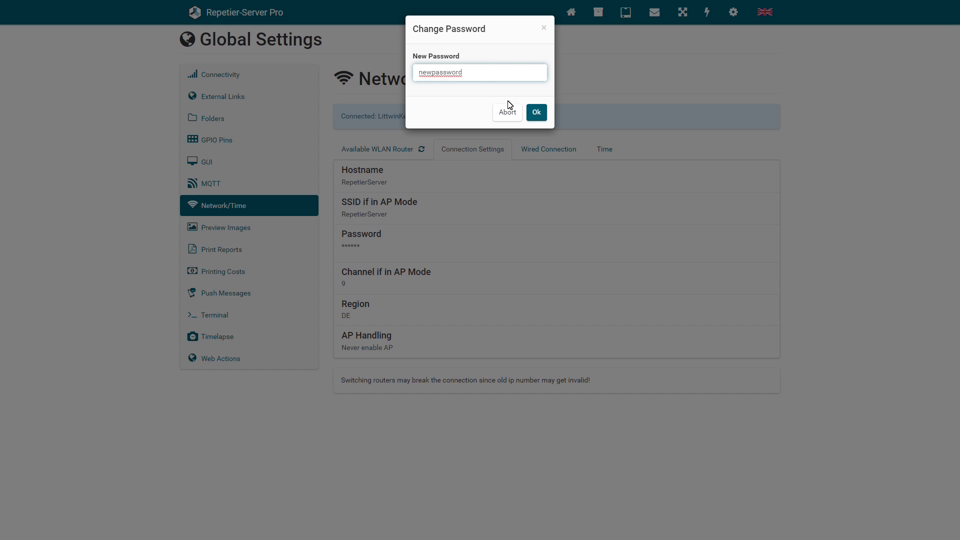
click(536, 112)
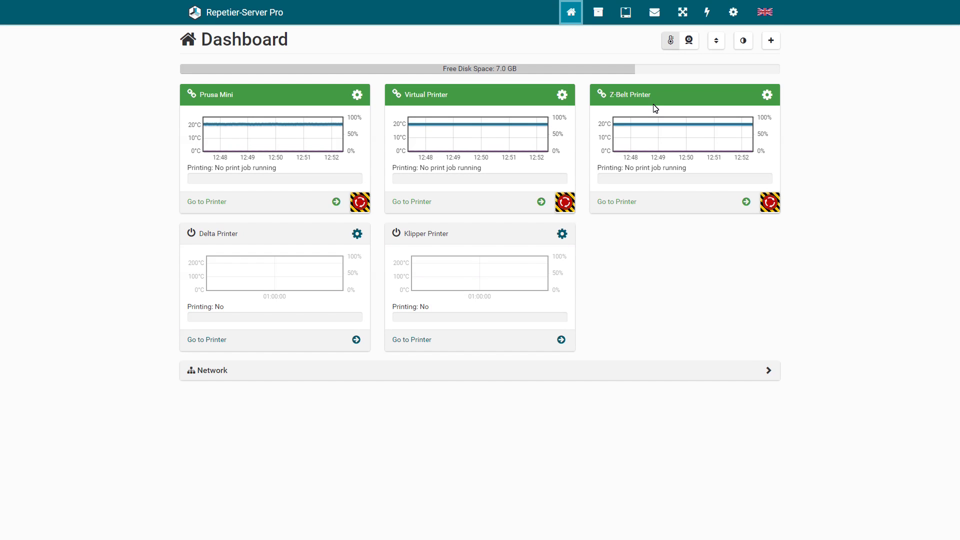
click(733, 13)
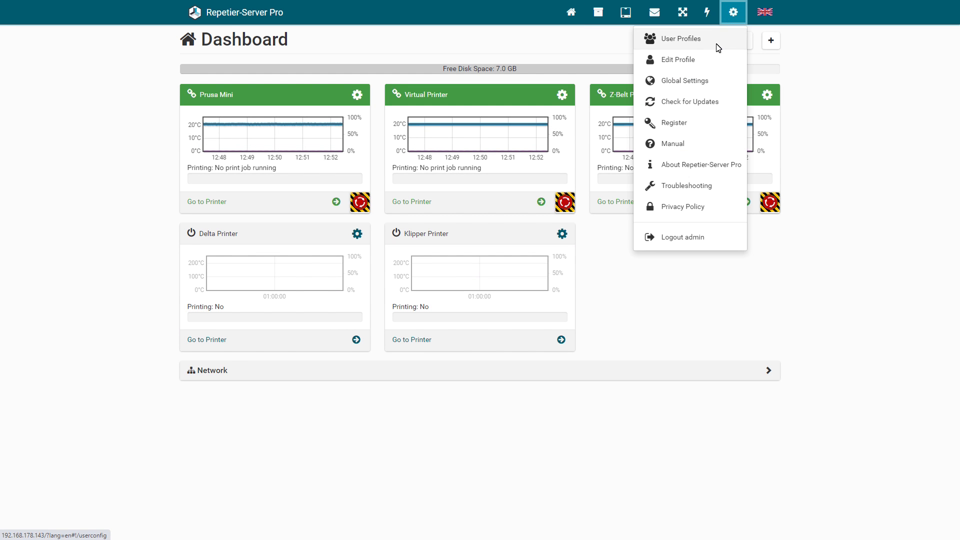
In GUI settings, enter the unlock PIN, enable lock on screen saver, and save display settings.
click(689, 84)
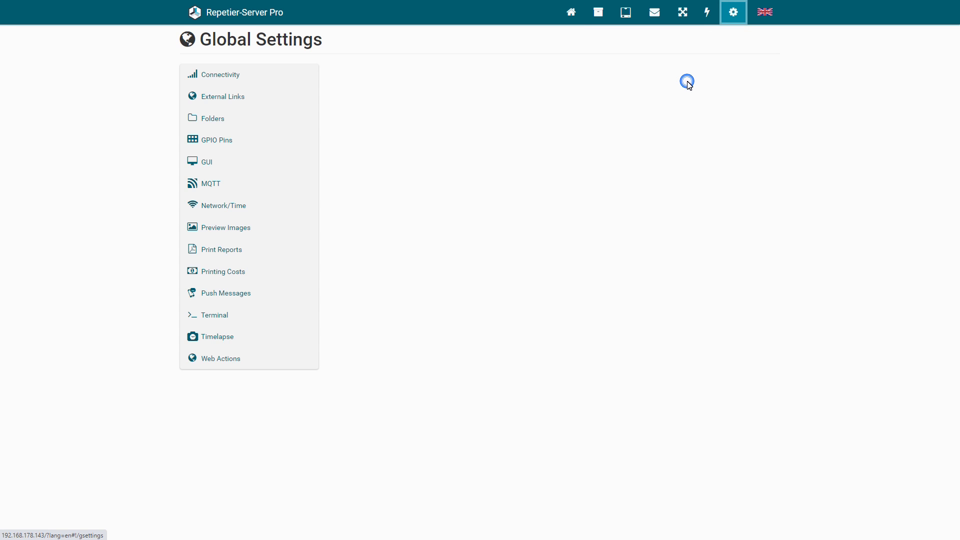
click(264, 163)
click(381, 278)
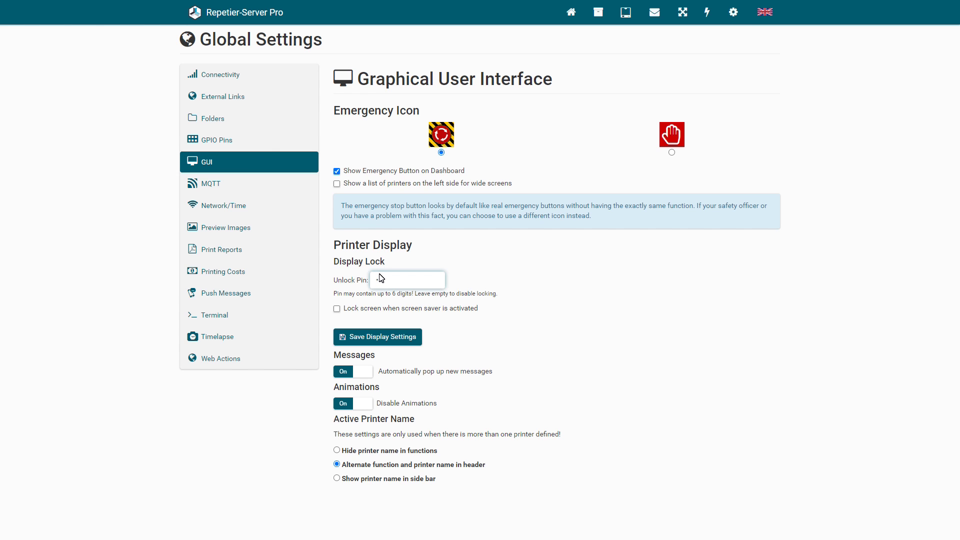
click(337, 308)
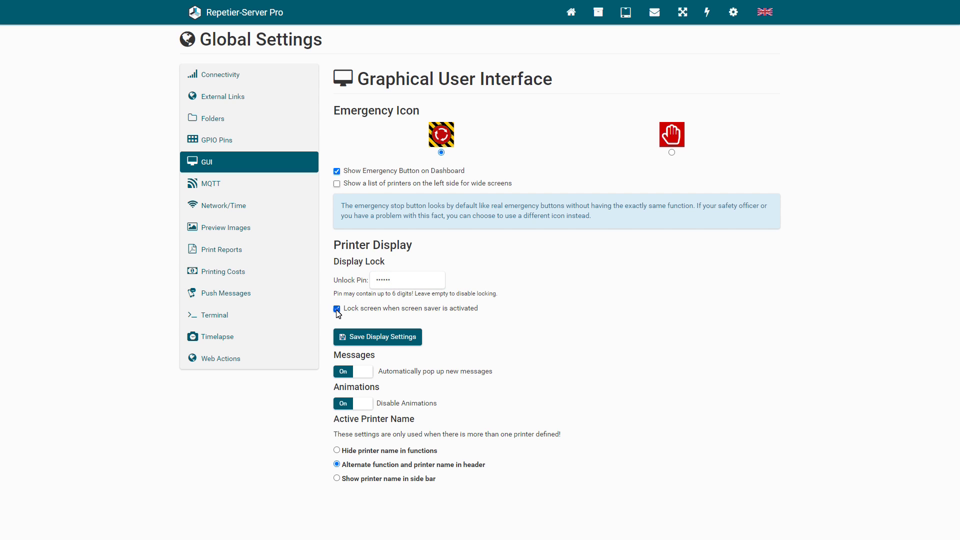
click(365, 337)
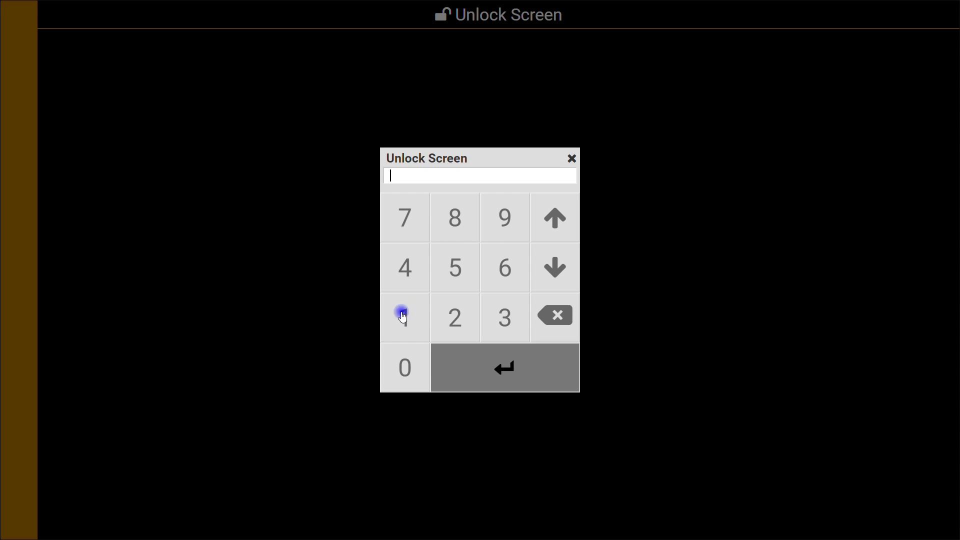
Unlock the touchscreen with the six-digit PIN, then lock it again.
click(400, 315)
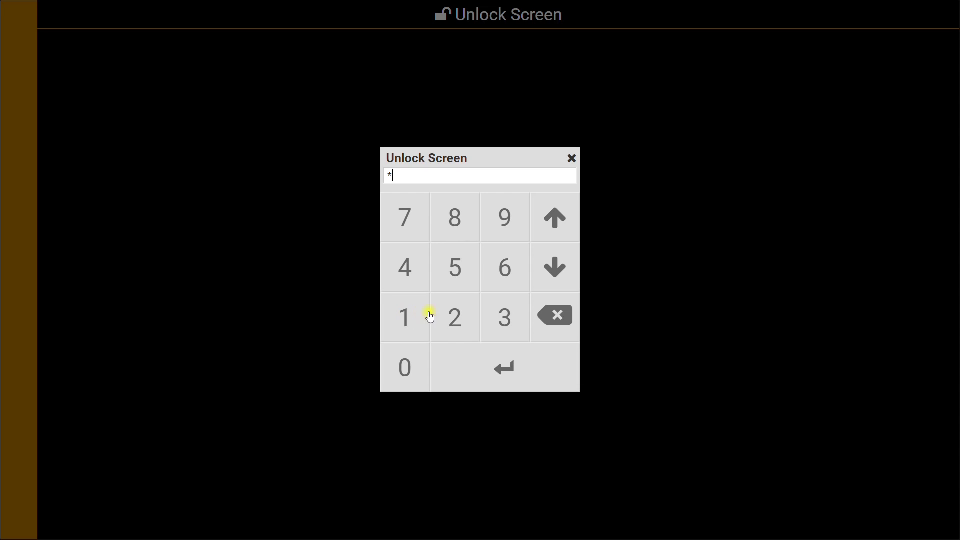
click(453, 318)
click(484, 318)
click(404, 270)
click(456, 265)
click(501, 273)
click(509, 368)
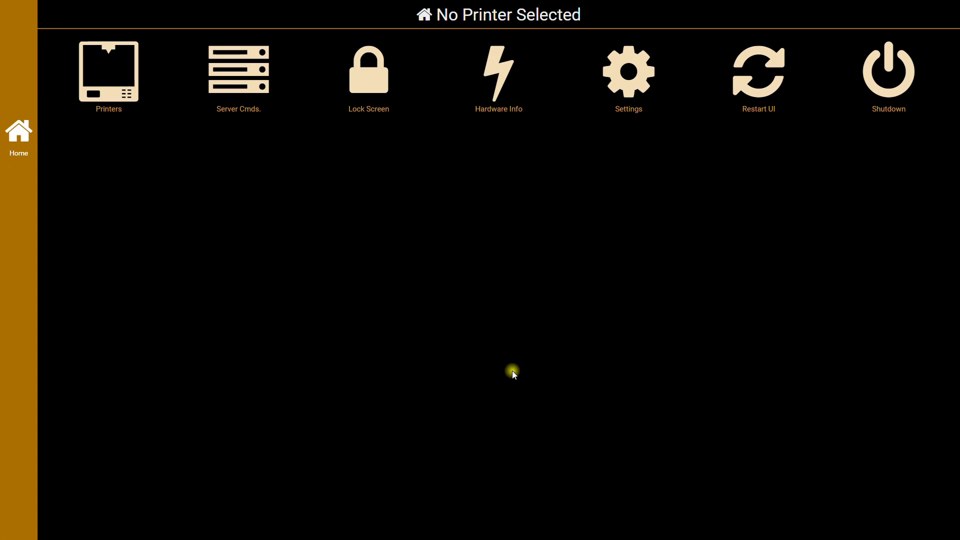
click(374, 88)
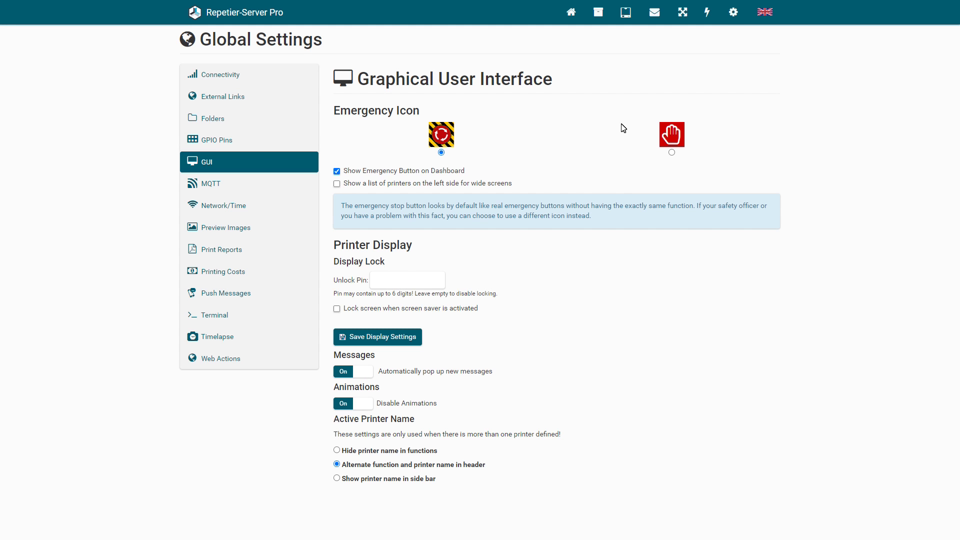
Start a new user from the user profiles list with login 'admin'.
click(733, 13)
click(720, 37)
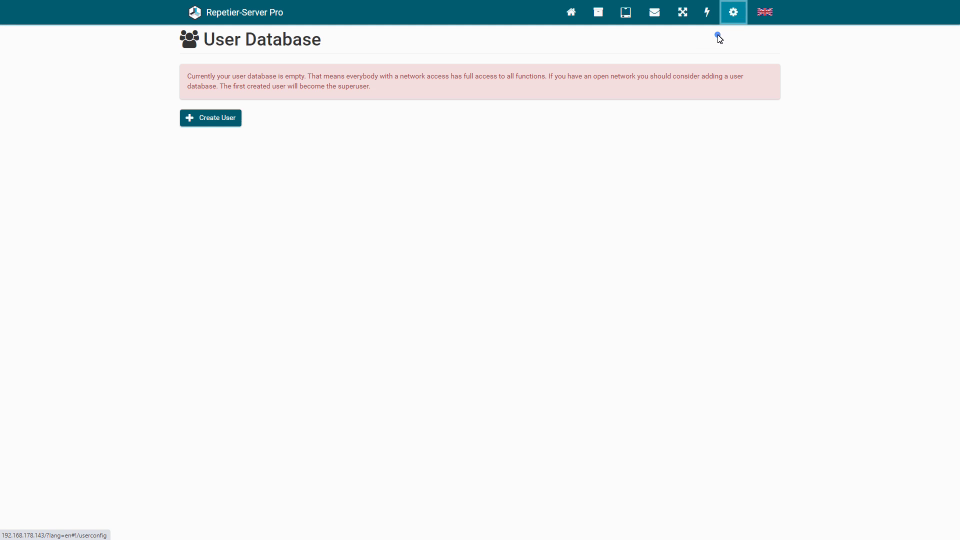
click(223, 123)
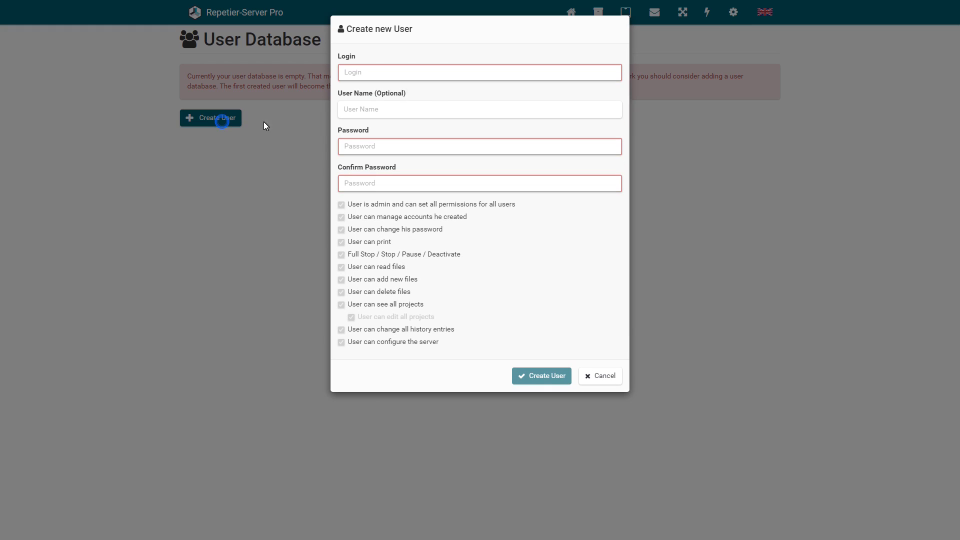
click(369, 74)
text(admin)
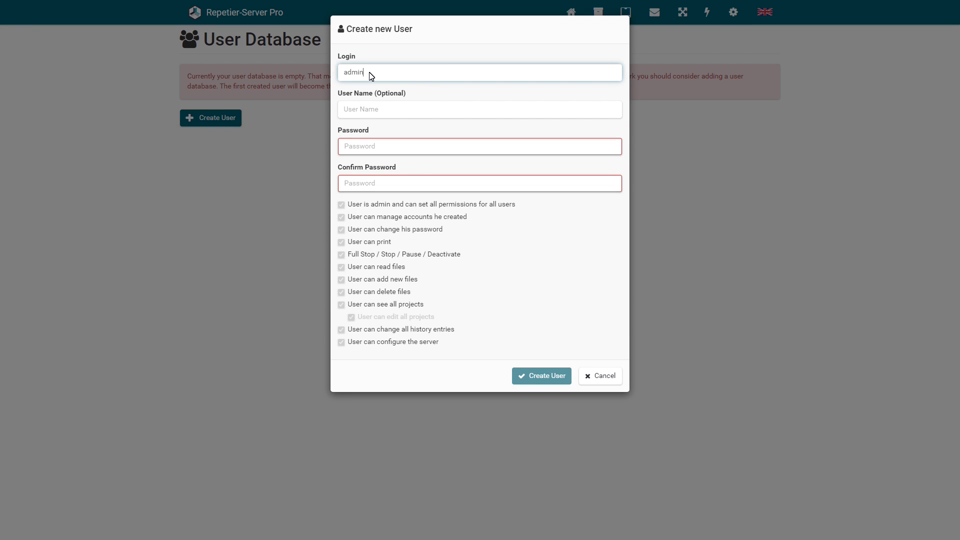
Enter the user's display name and the password with its confirmation.
click(375, 109)
text(0)
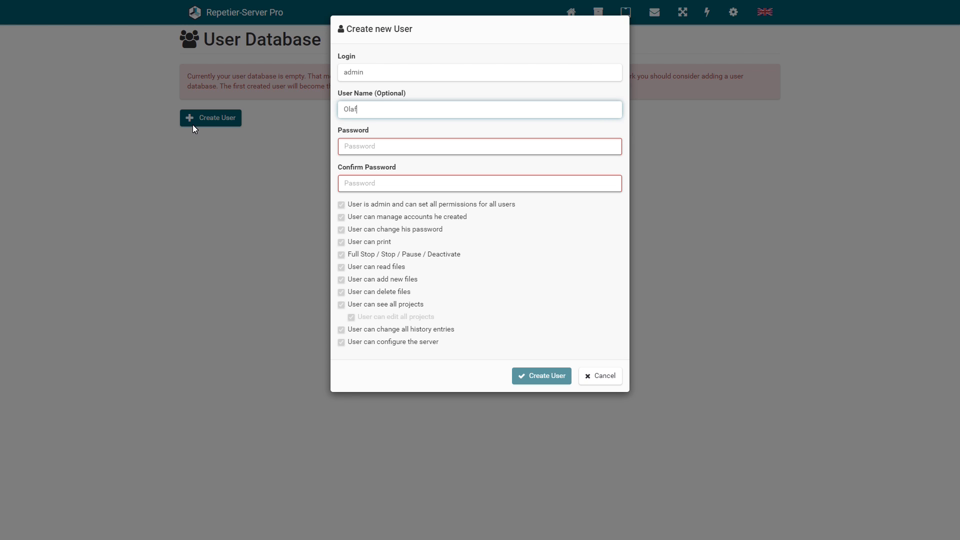
text(laf)
click(353, 146)
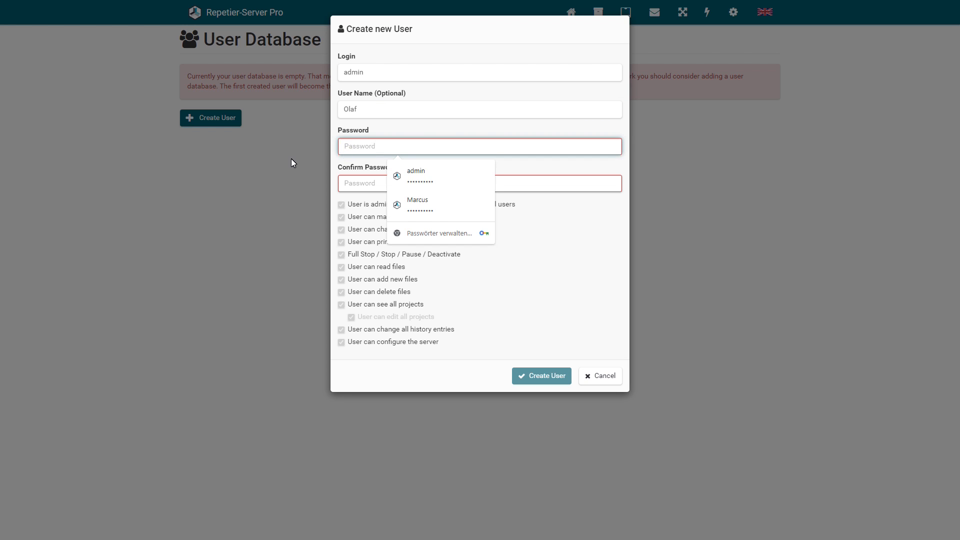
text(**********)
key(Tab)
text(**)
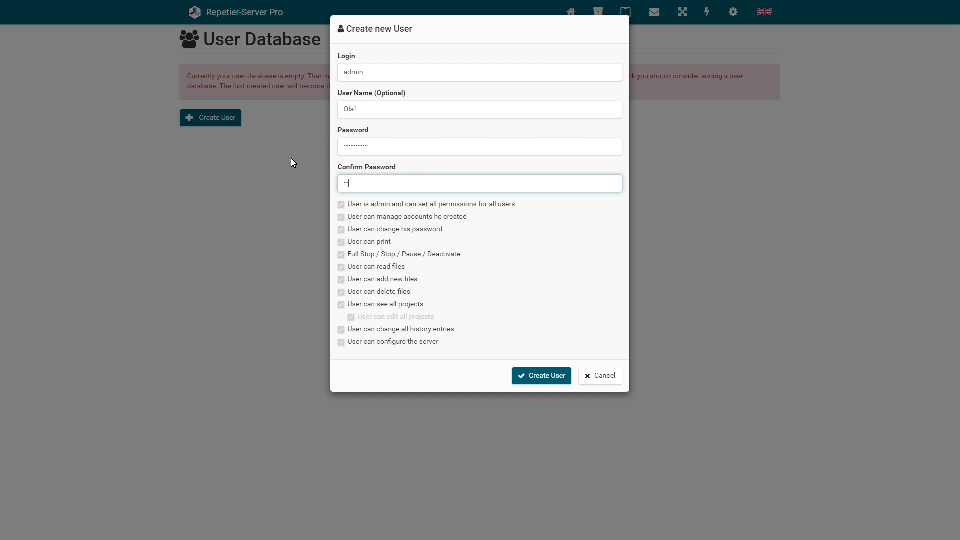
text(********)
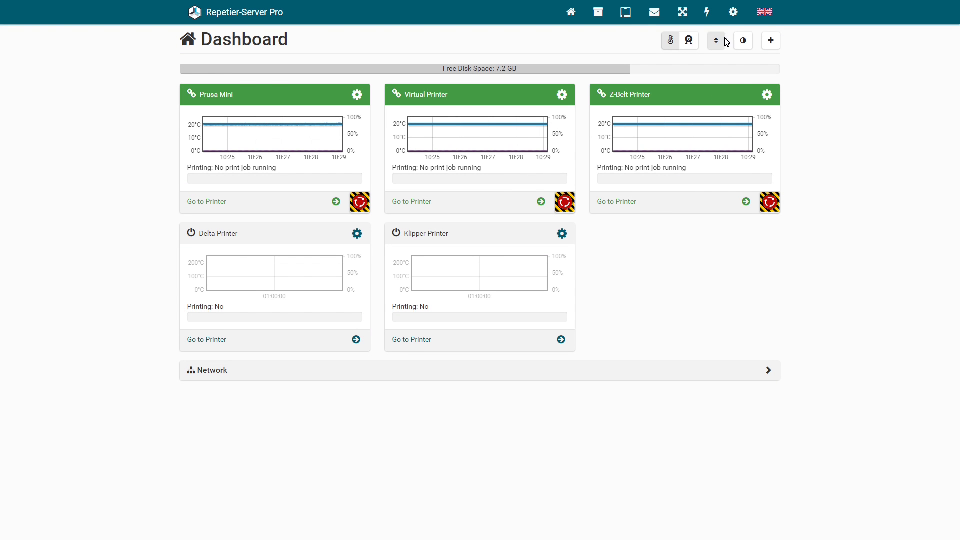
Open the Global Settings terminal and log into the Pi as pi.
click(731, 15)
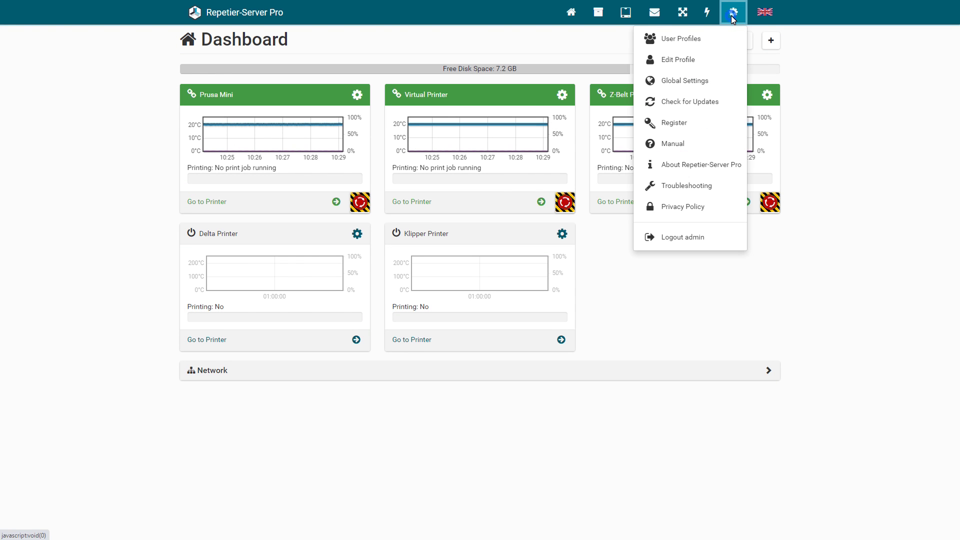
click(691, 81)
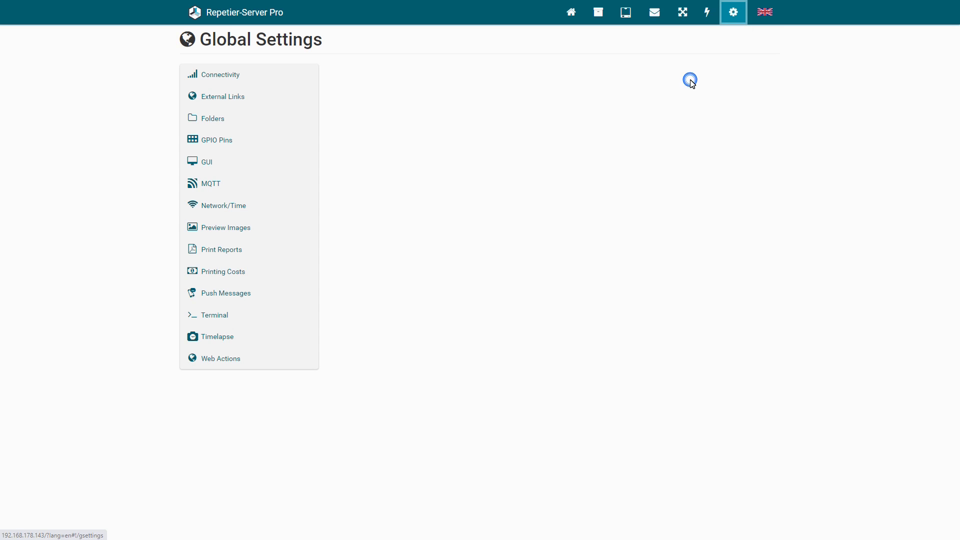
click(207, 313)
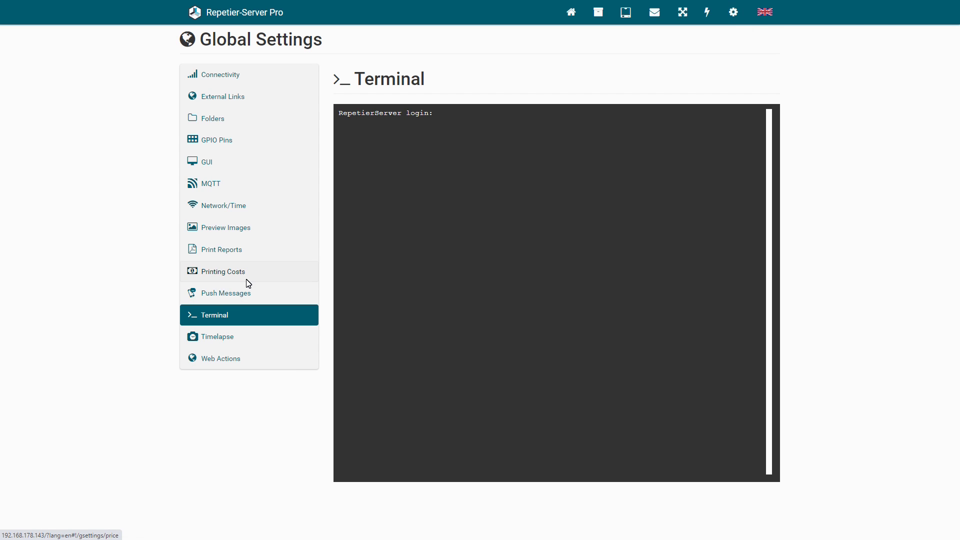
text(pi)
key(Return)
key(Return)
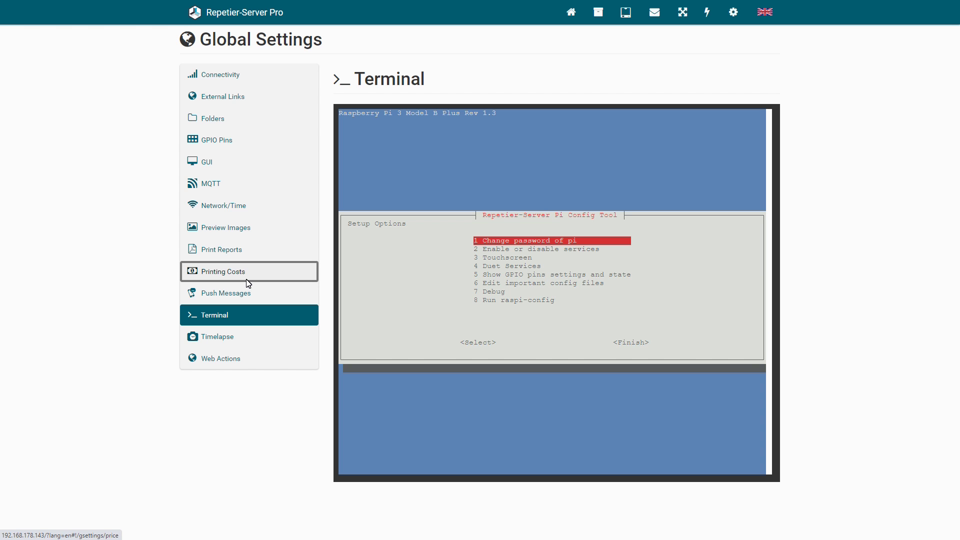
Browse the Pi Config Tool's Services and Touchscreen menus, returning to the main menu.
key(Down)
key(Return)
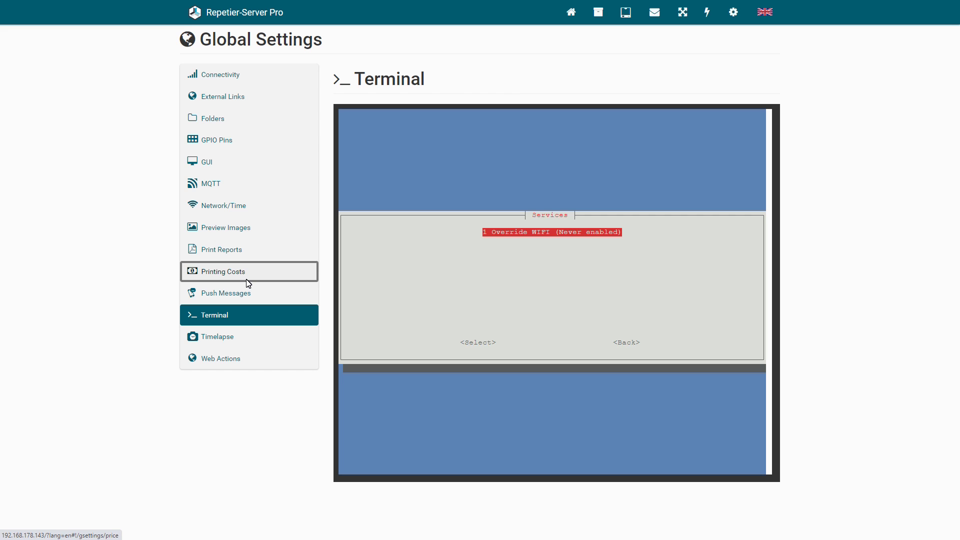
key(Tab)
key(Tab)
key(Return)
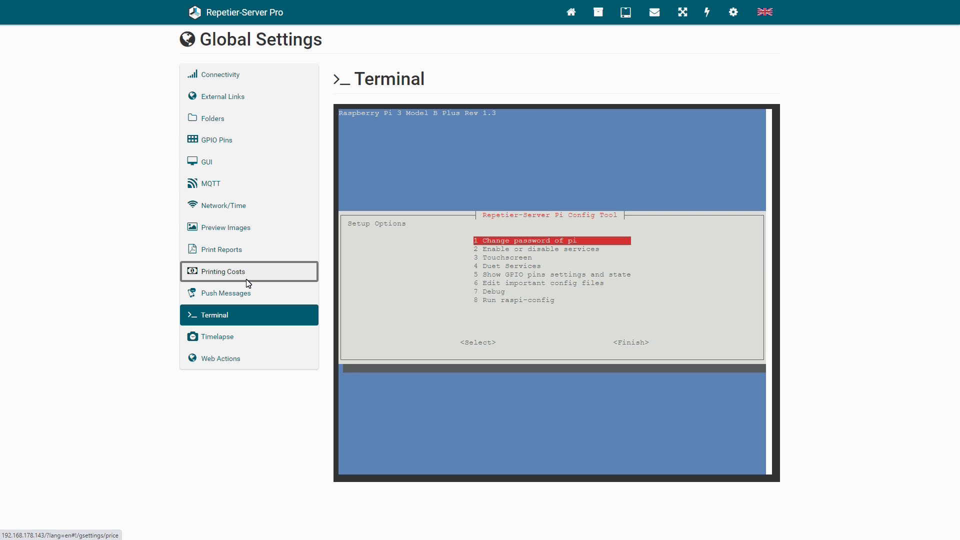
key(Down)
key(Return)
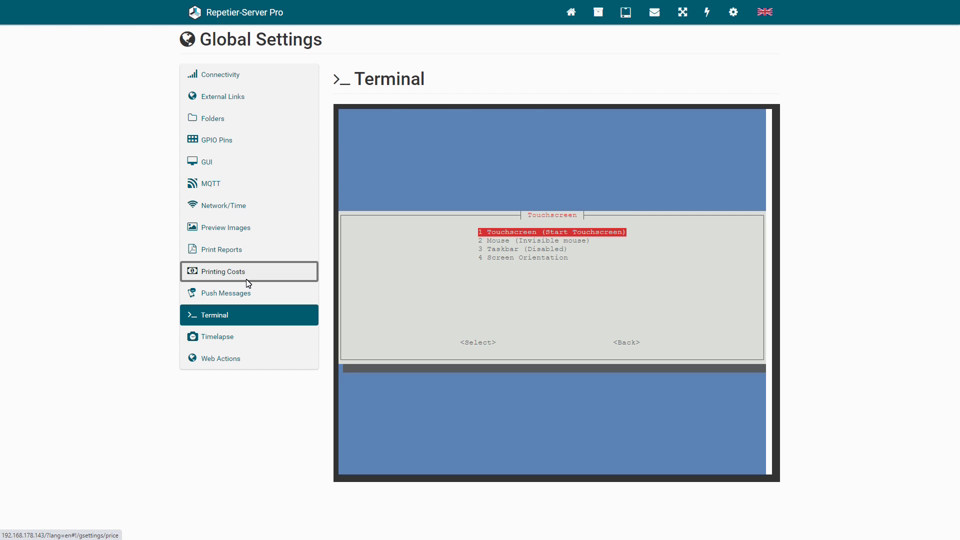
key(Down)
key(Down)
key(Down)
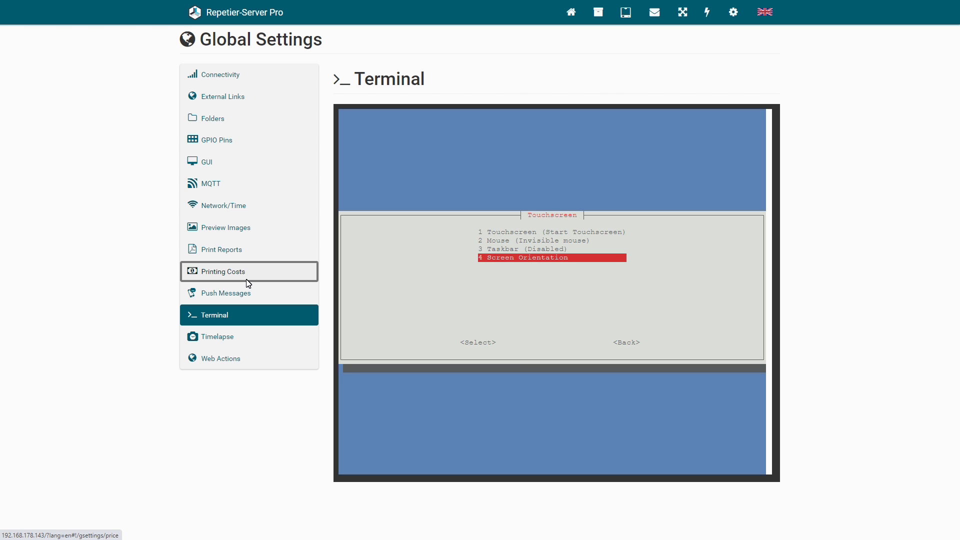
key(Tab)
key(Tab)
key(Return)
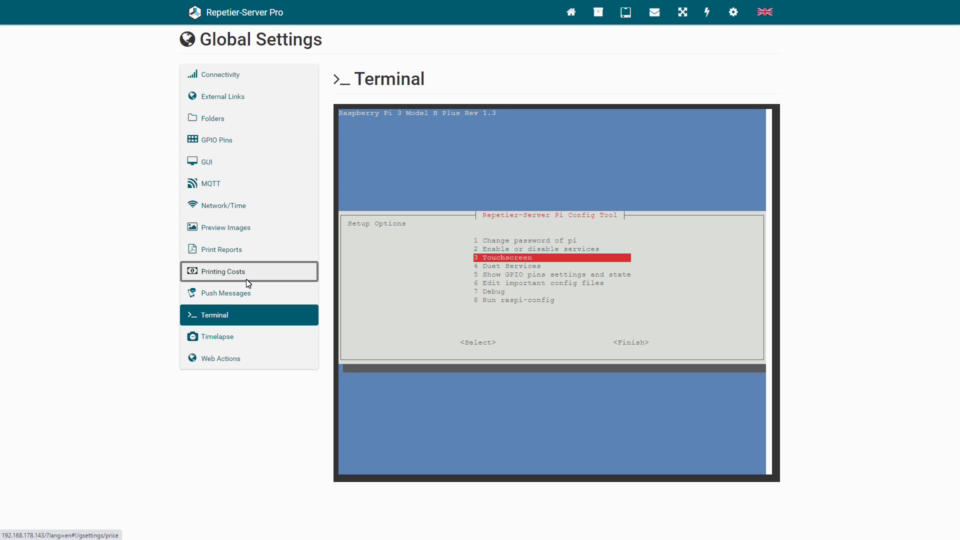
Open /boot/config.txt in the editor, close it, and return to the main menu.
key(Down)
key(Down)
key(Down)
key(Return)
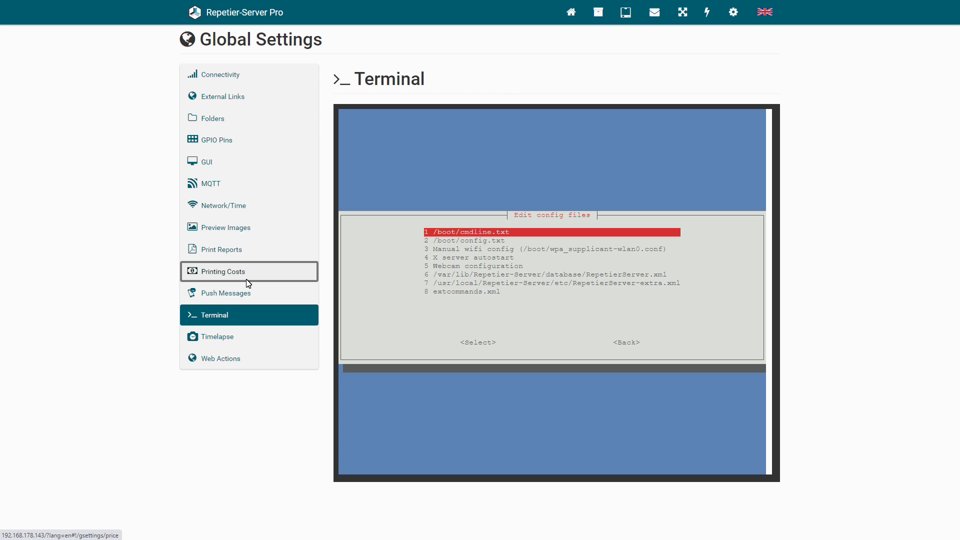
key(Down)
key(Return)
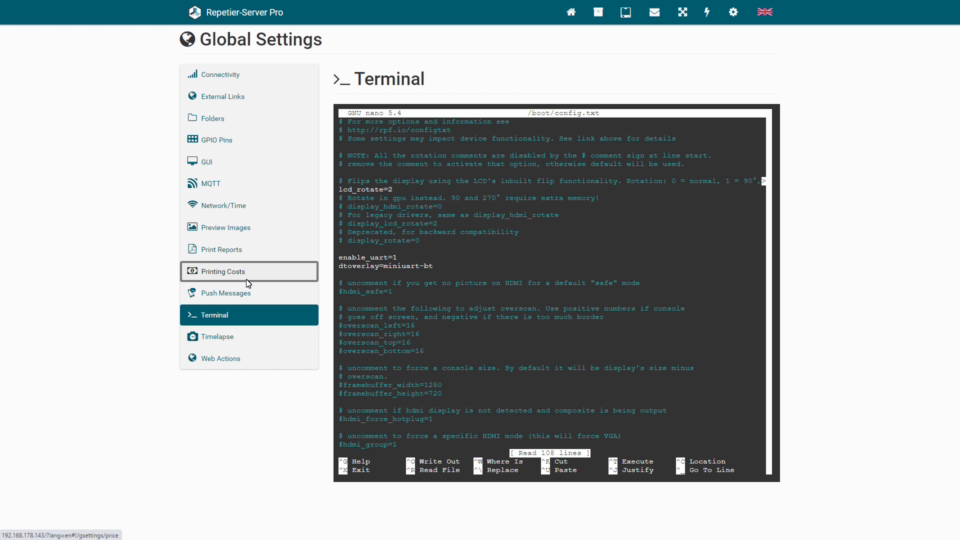
key(ctrl+x)
key(Tab)
key(Tab)
key(Return)
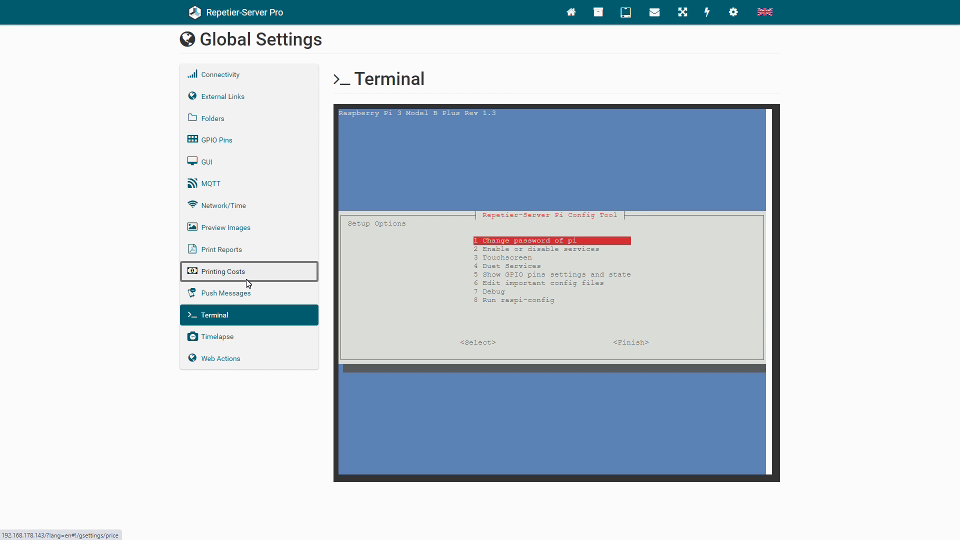
key(Down)
key(Down)
key(Down)
key(Down)
key(Down)
key(Down)
key(Down)
Run raspi-config, exit it via Finish, and open the config tool's 3 Touchscreen options.
key(Return)
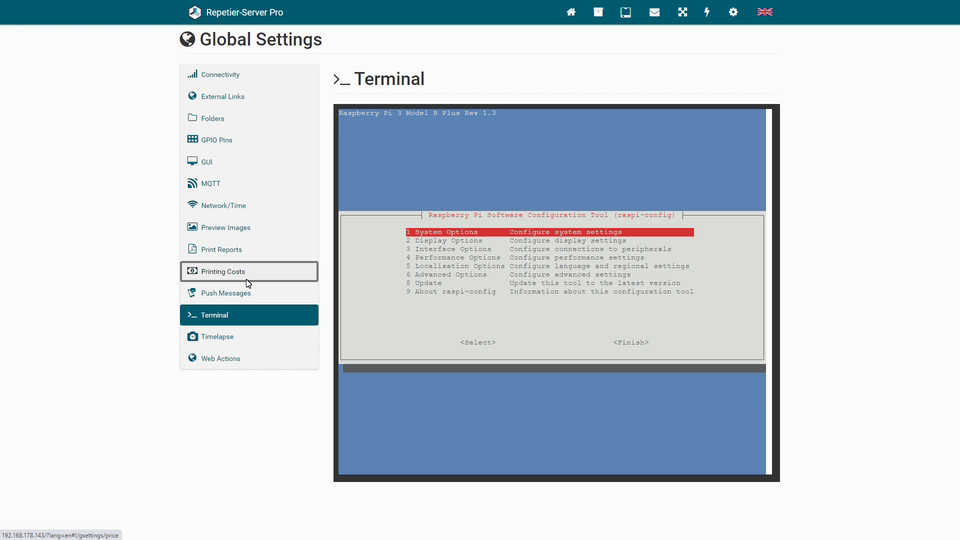
key(Down)
key(Down)
key(Down)
key(Down)
key(Down)
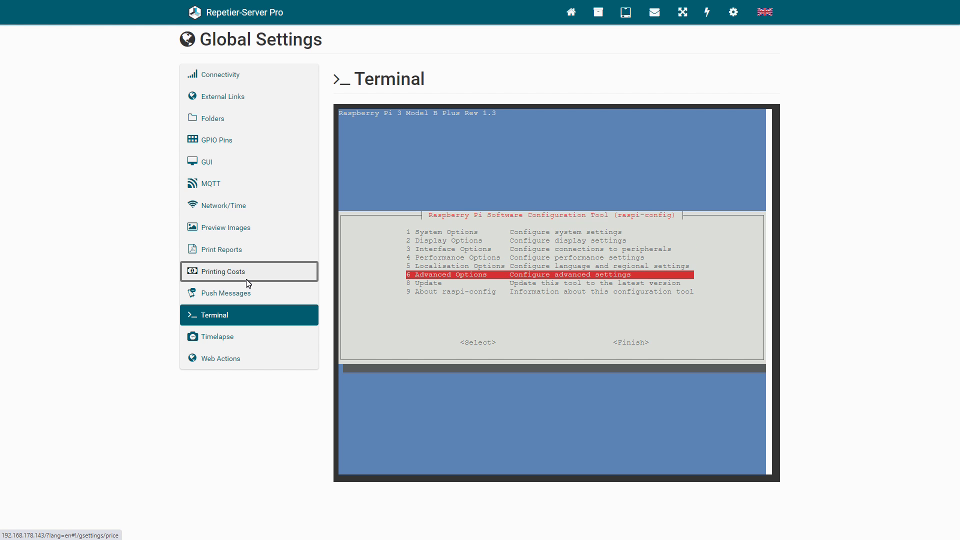
key(Tab)
key(Tab)
key(Return)
key(Down)
key(Tab)
key(Tab)
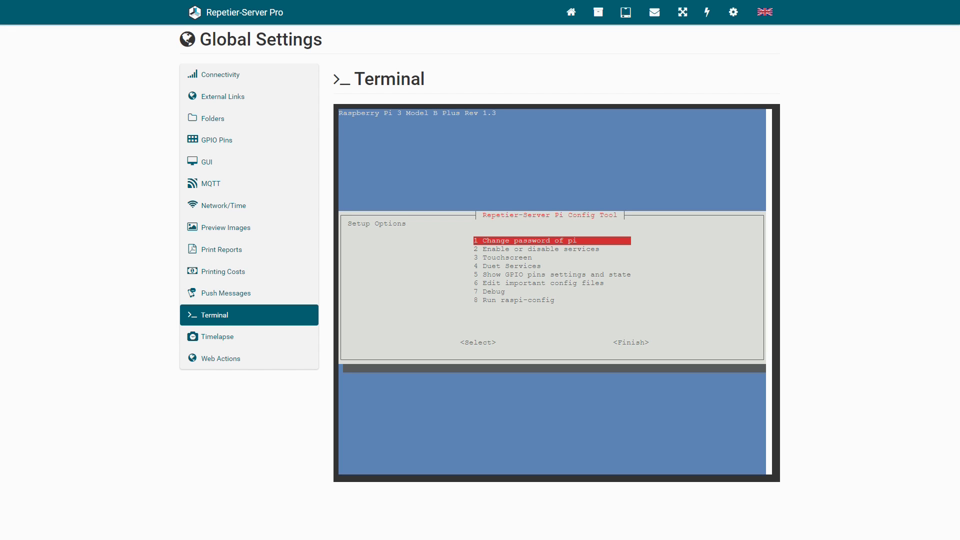
key(Down)
key(Down)
key(Return)
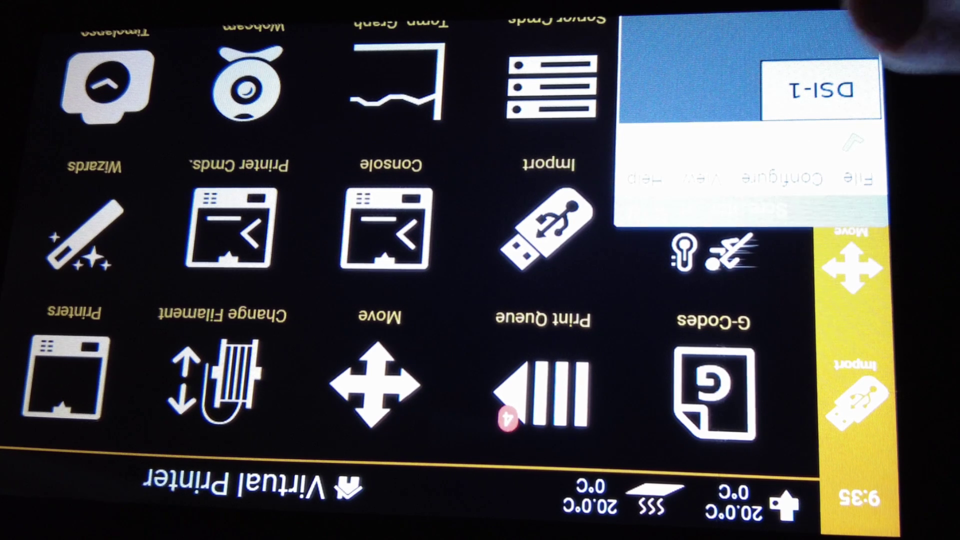
Set the DSI-1 screen orientation to inverted in Screen Configuration and confirm keeping it.
click(780, 179)
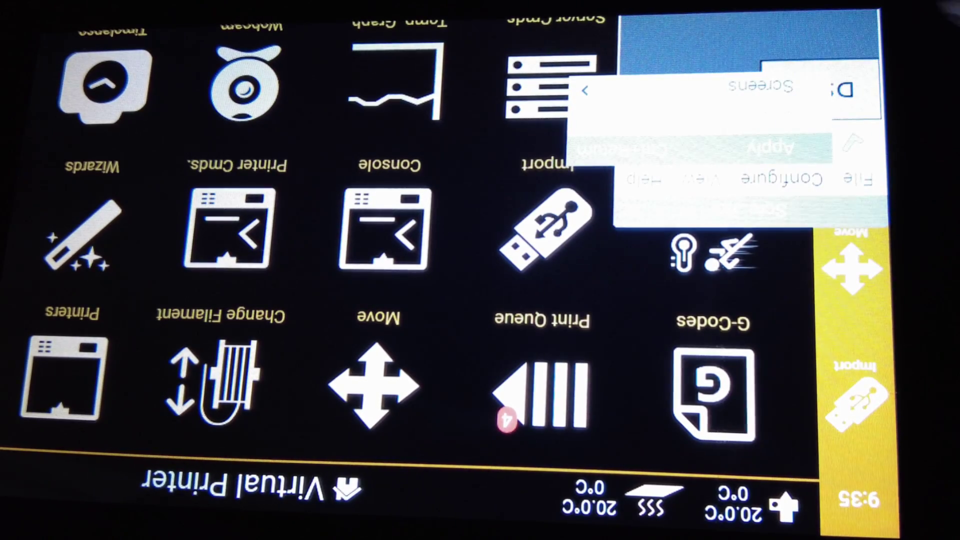
click(760, 86)
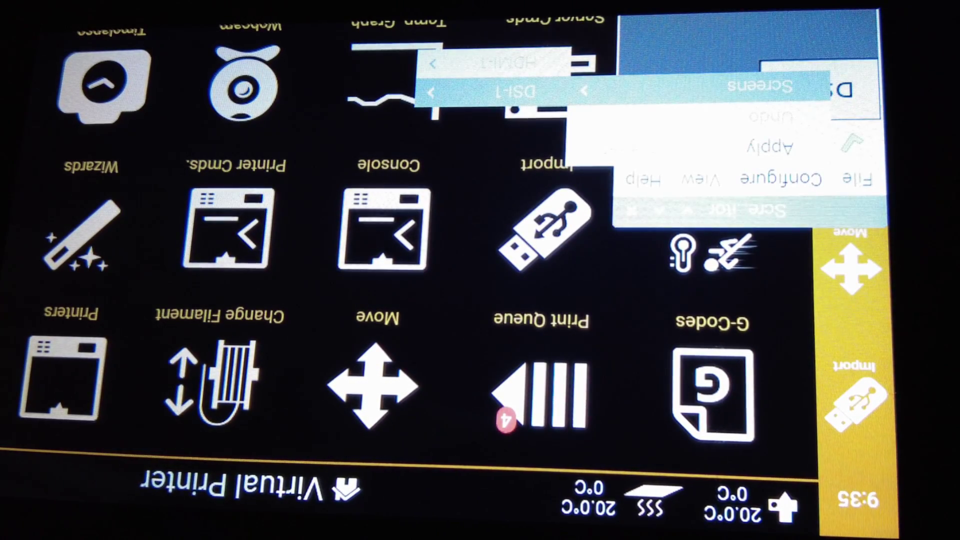
click(515, 92)
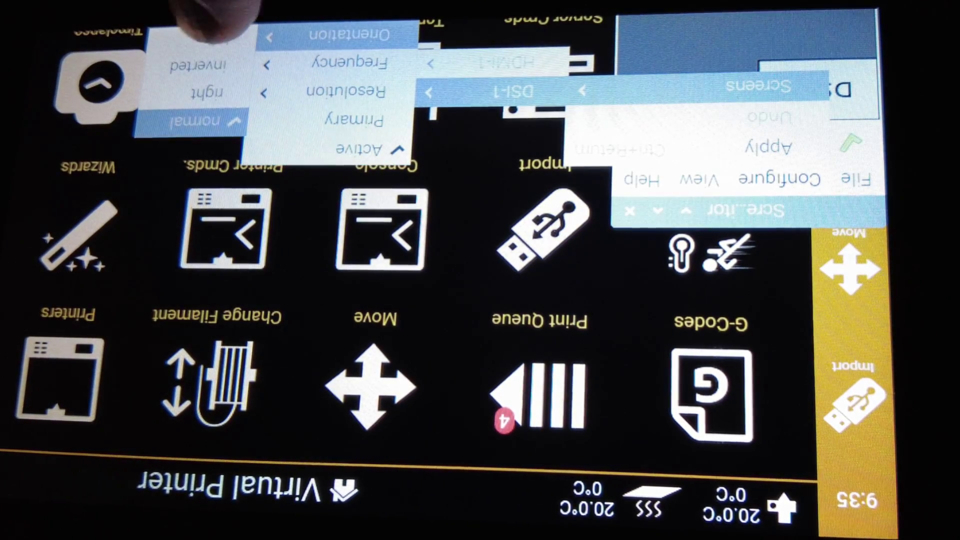
click(190, 67)
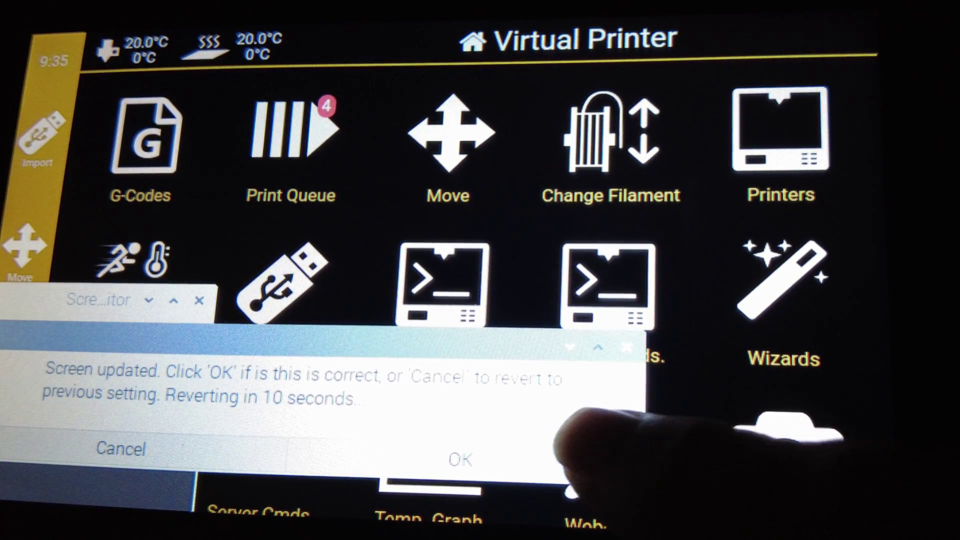
click(500, 457)
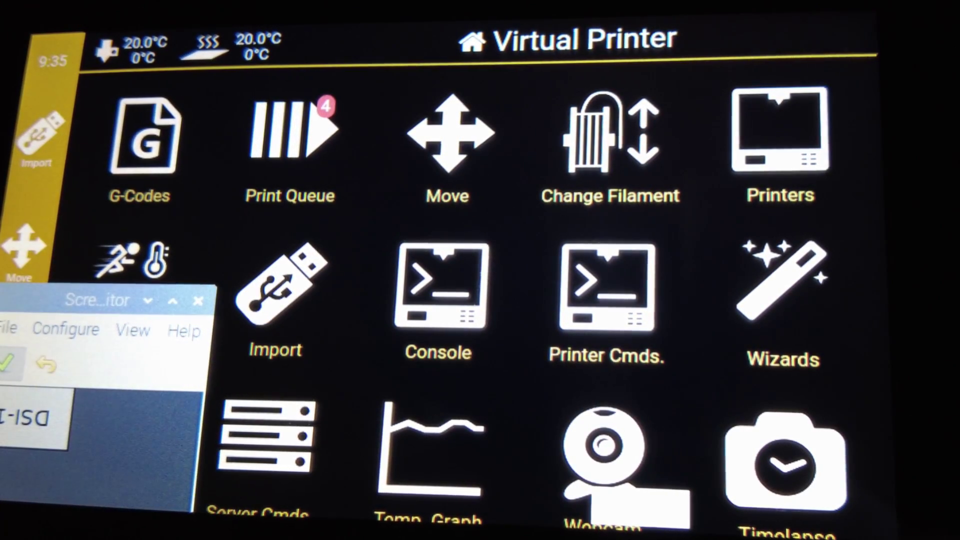